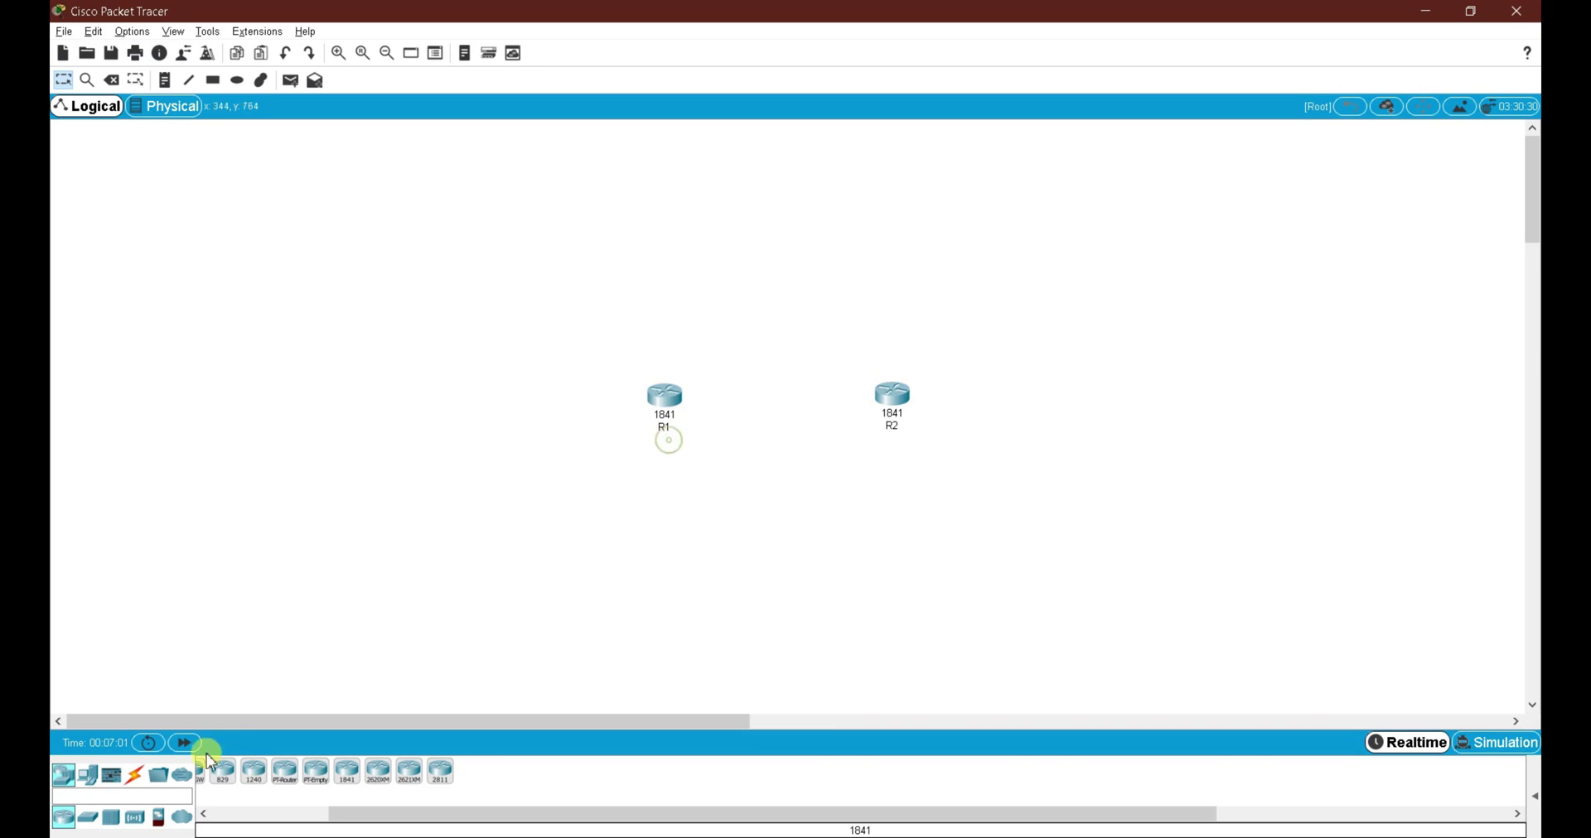
- Connect FastEthernet0/0 of R1 and R2 with a copper cross-over cable and move R2 slightly farther from R1
{"action": "left_click", "coordinate": [300, 783]}
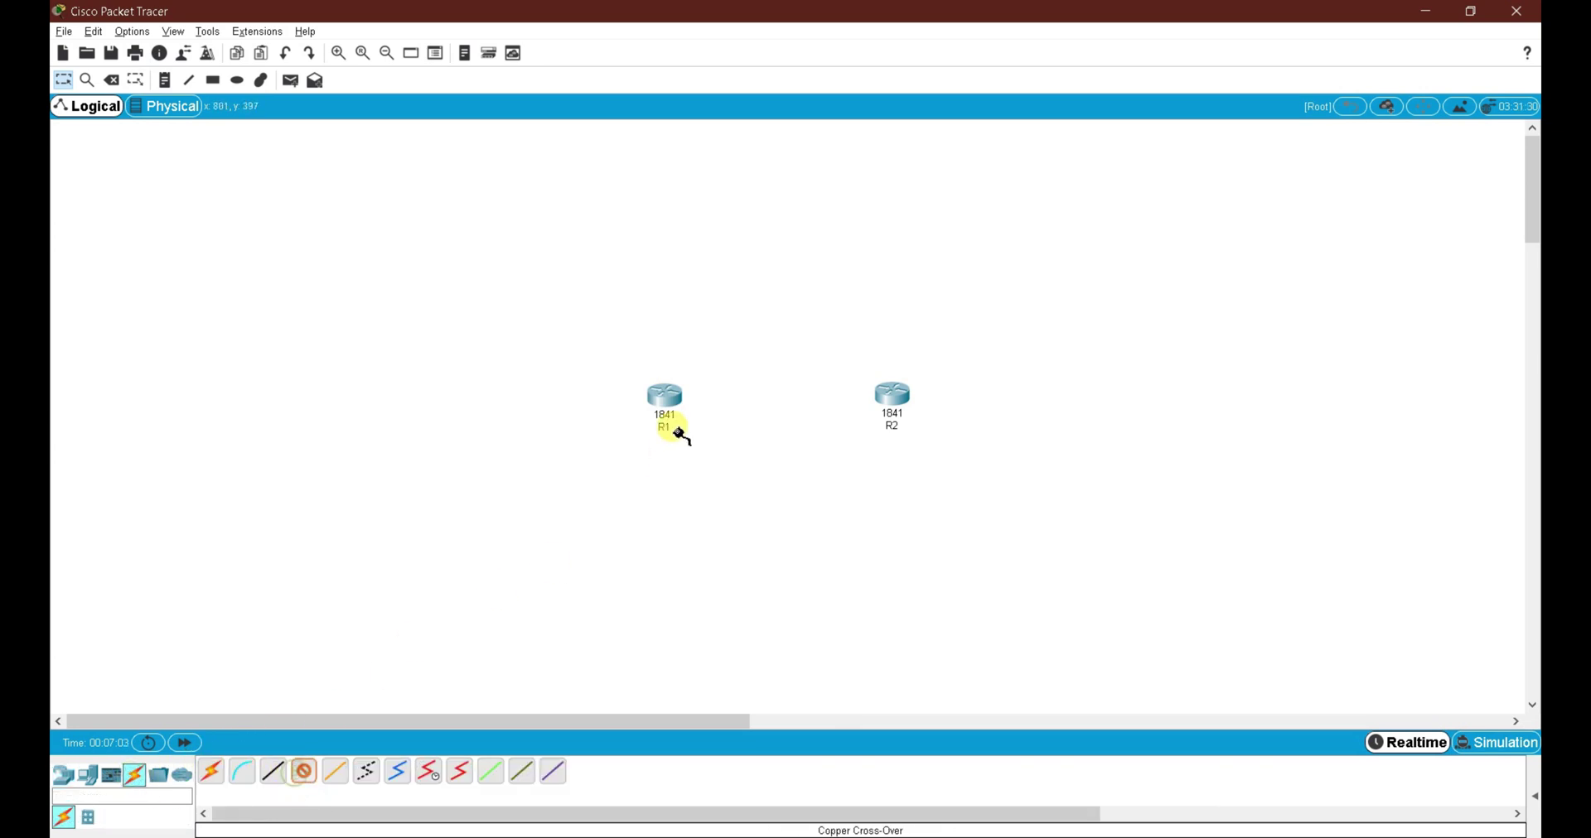
{"action": "left_click", "coordinate": [668, 401]}
{"action": "left_click", "coordinate": [708, 448]}
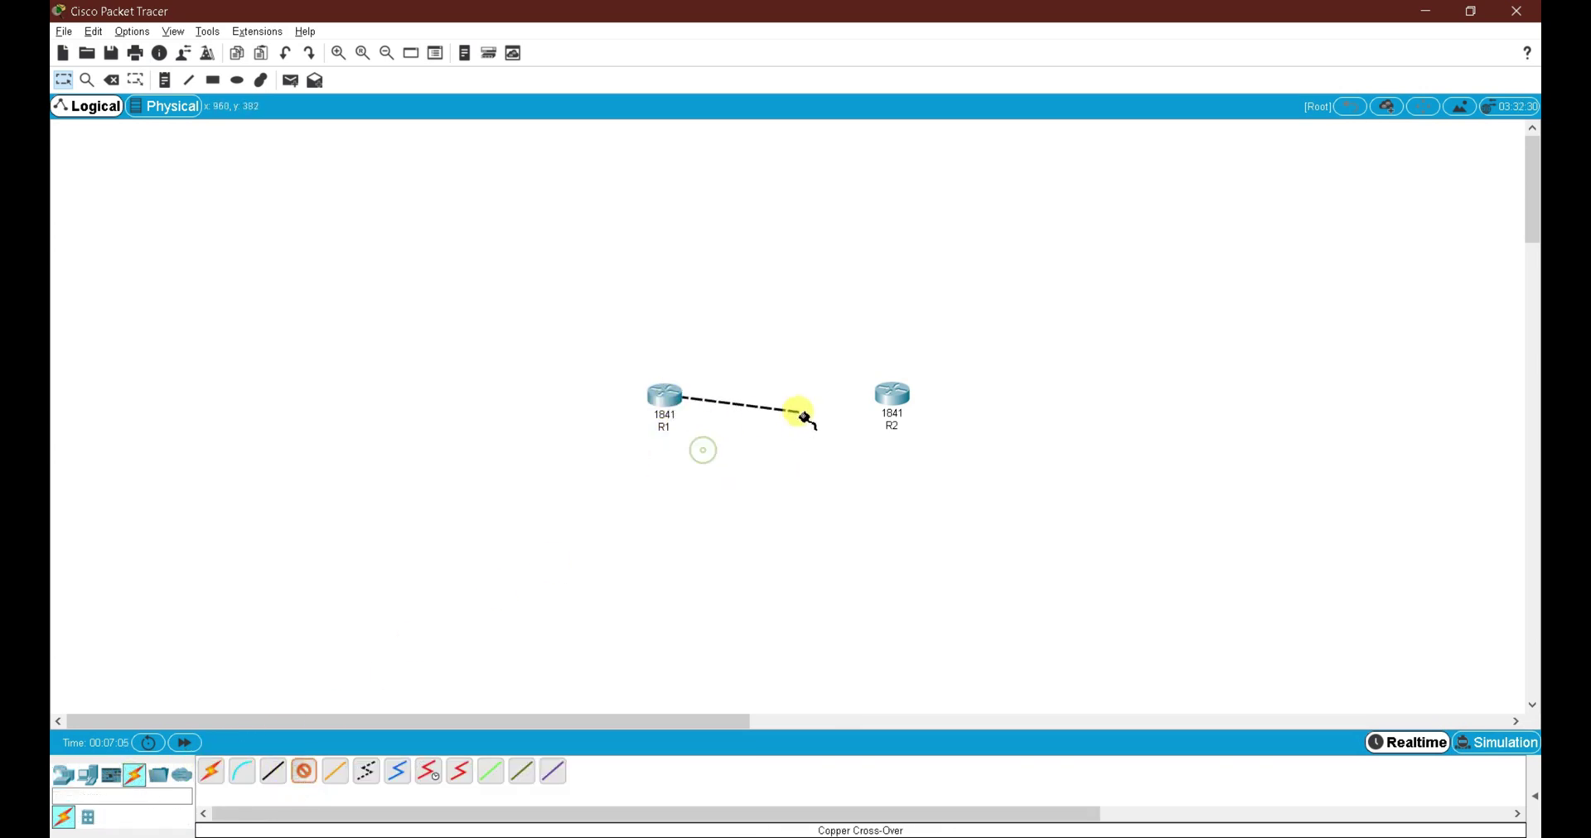
{"action": "left_click", "coordinate": [903, 400]}
{"action": "left_click", "coordinate": [916, 447]}
{"action": "left_click_drag", "start_coordinate": [911, 408], "coordinate": [938, 410]}
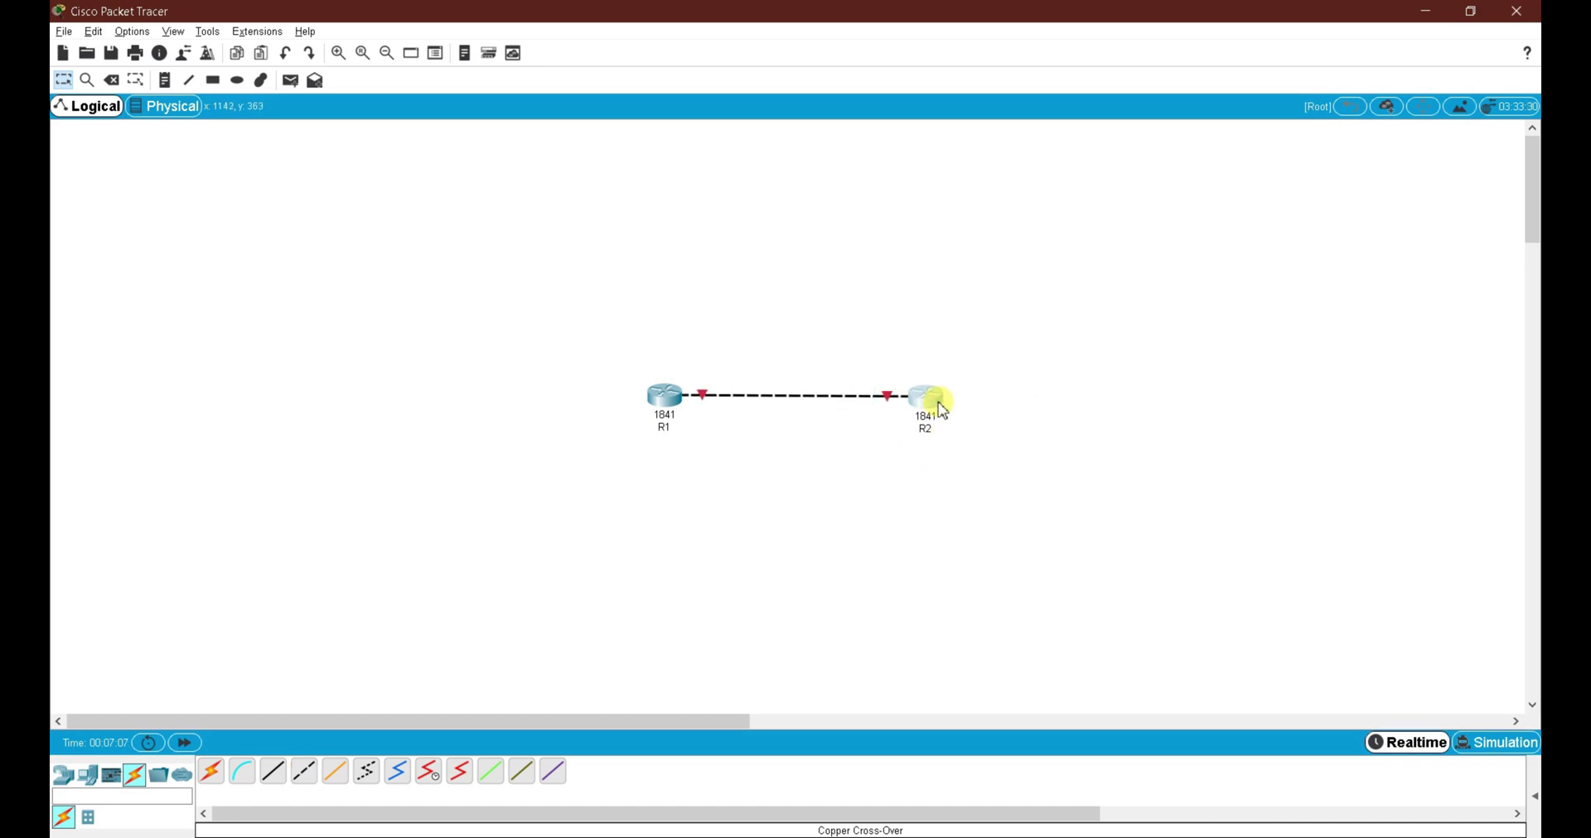
- Open R1's command-line interface and skip the initial configuration dialog
{"action": "left_click", "coordinate": [665, 396]}
{"action": "left_click_drag", "start_coordinate": [724, 178], "coordinate": [312, 207]}
{"action": "left_click", "coordinate": [267, 235]}
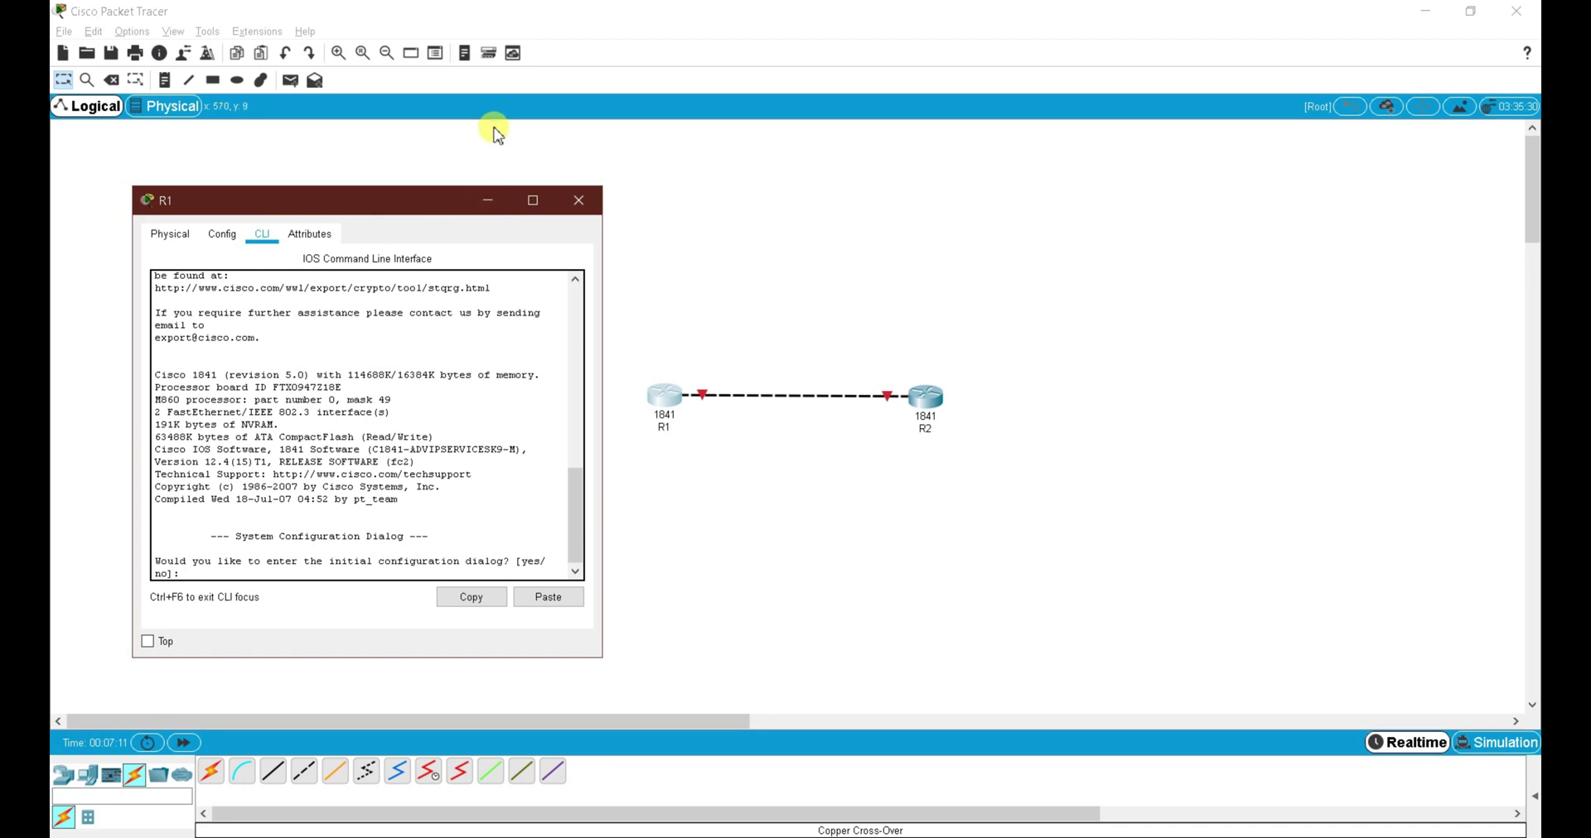
{"action": "key", "text": "Return"}
{"action": "key", "text": "Return"}
- Enter privileged and global configuration mode on the first router and set its hostname to R1
{"action": "type", "text": "en"}
{"action": "key", "text": "Return"}
{"action": "type", "text": "conf t"}
{"action": "key", "text": "Return"}
{"action": "type", "text": "hos"}
{"action": "key", "text": "Tab"}
{"action": "type", "text": "R1"}
{"action": "key", "text": "Return"}
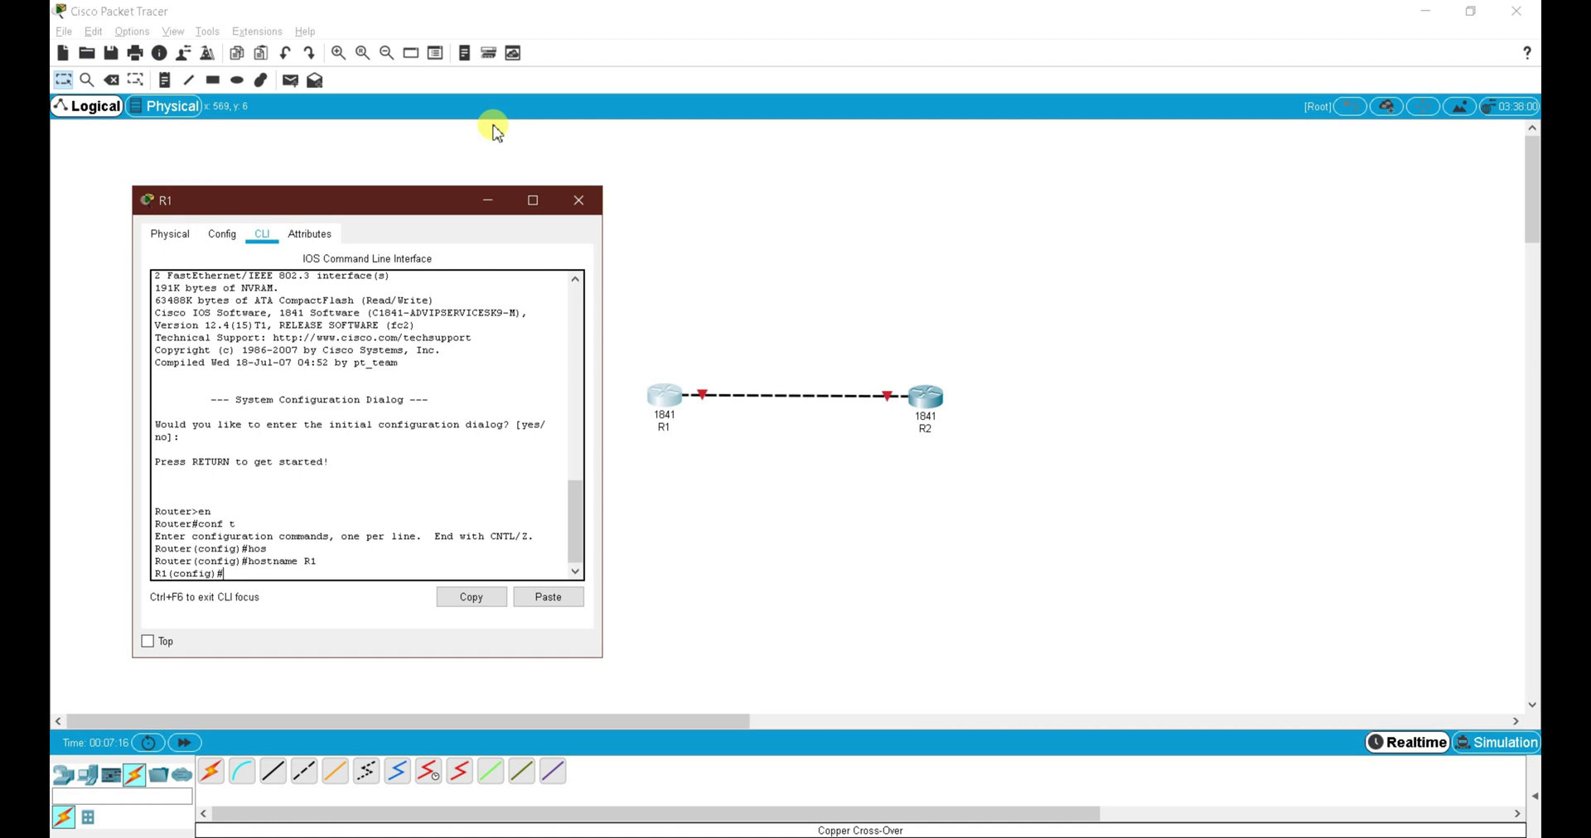
- Open R2's command-line interface and skip the initial configuration dialog
{"action": "left_click", "coordinate": [928, 396]}
{"action": "left_click_drag", "start_coordinate": [802, 183], "coordinate": [1275, 189]}
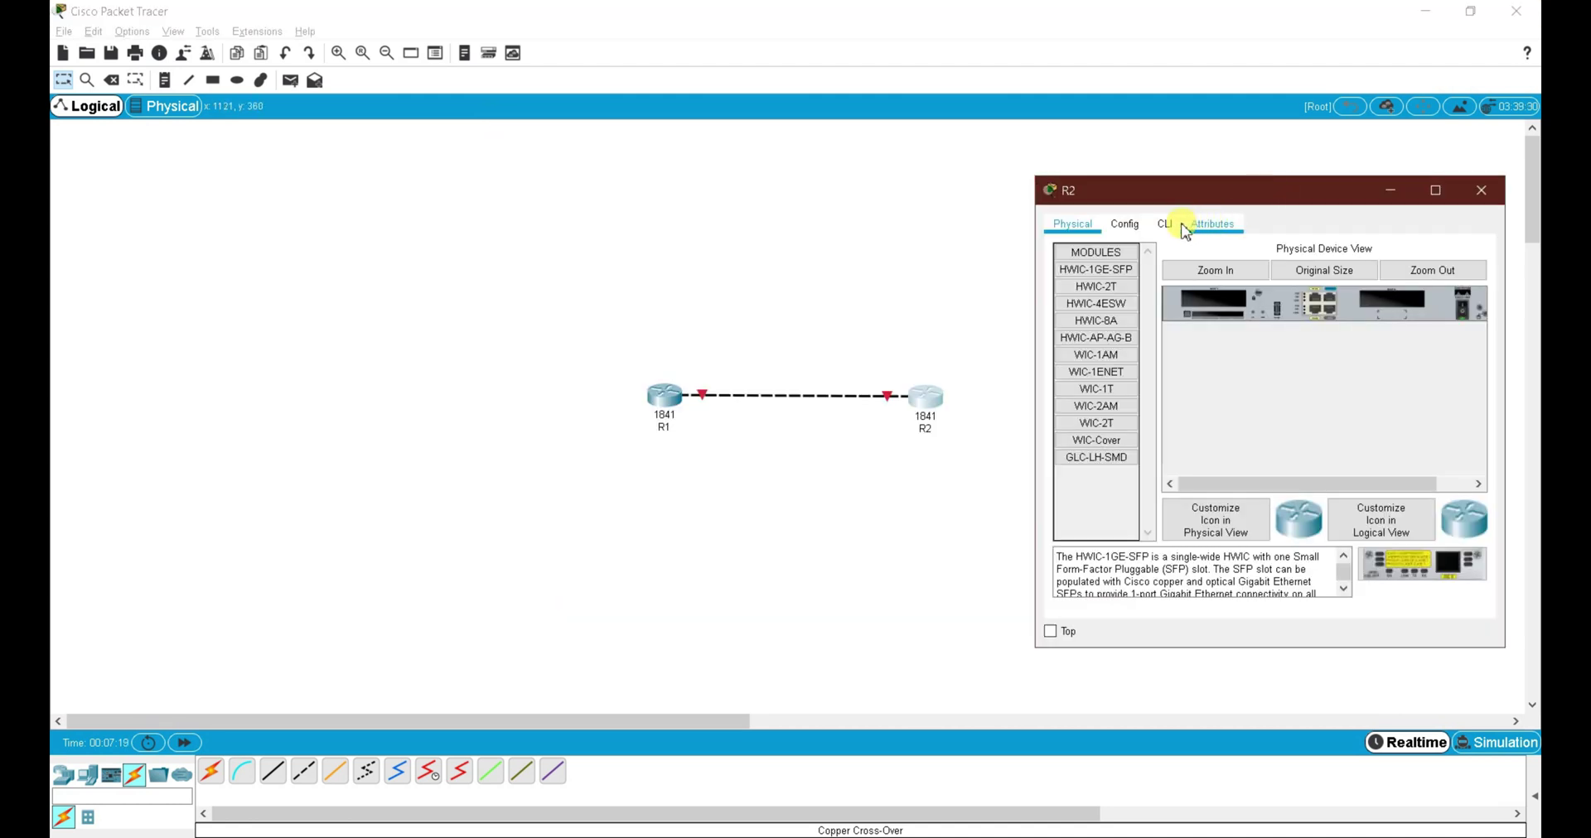
{"action": "left_click", "coordinate": [1165, 223]}
{"action": "key", "text": "Return"}
- Enter privileged and global configuration mode on the second router and set its hostname to R2
{"action": "type", "text": "en"}
{"action": "key", "text": "Return"}
{"action": "type", "text": "conf t"}
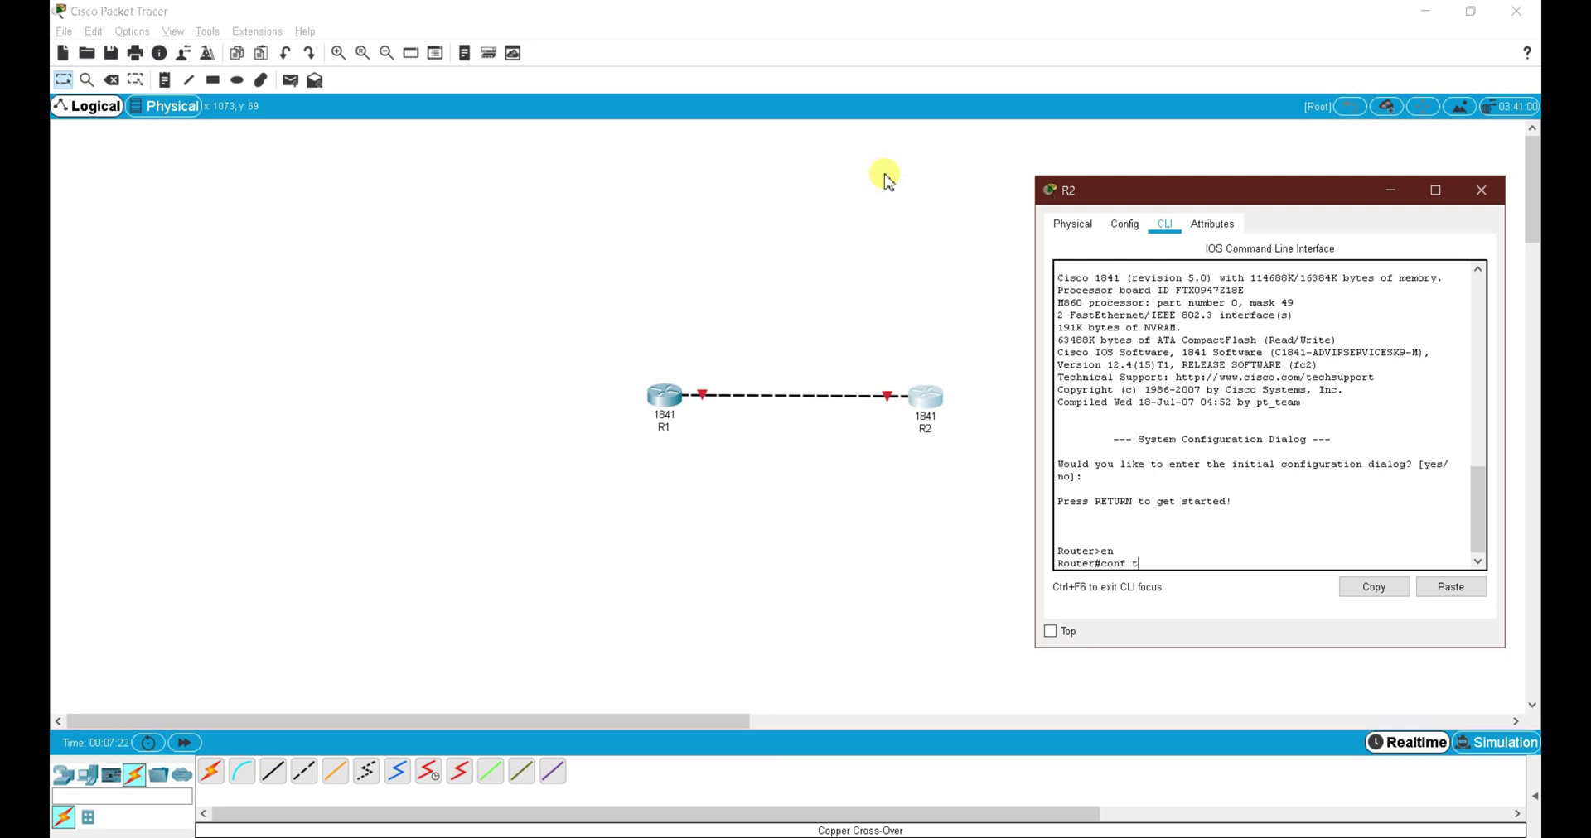
{"action": "key", "text": "Return"}
{"action": "type", "text": "hos"}
{"action": "key", "text": "Tab"}
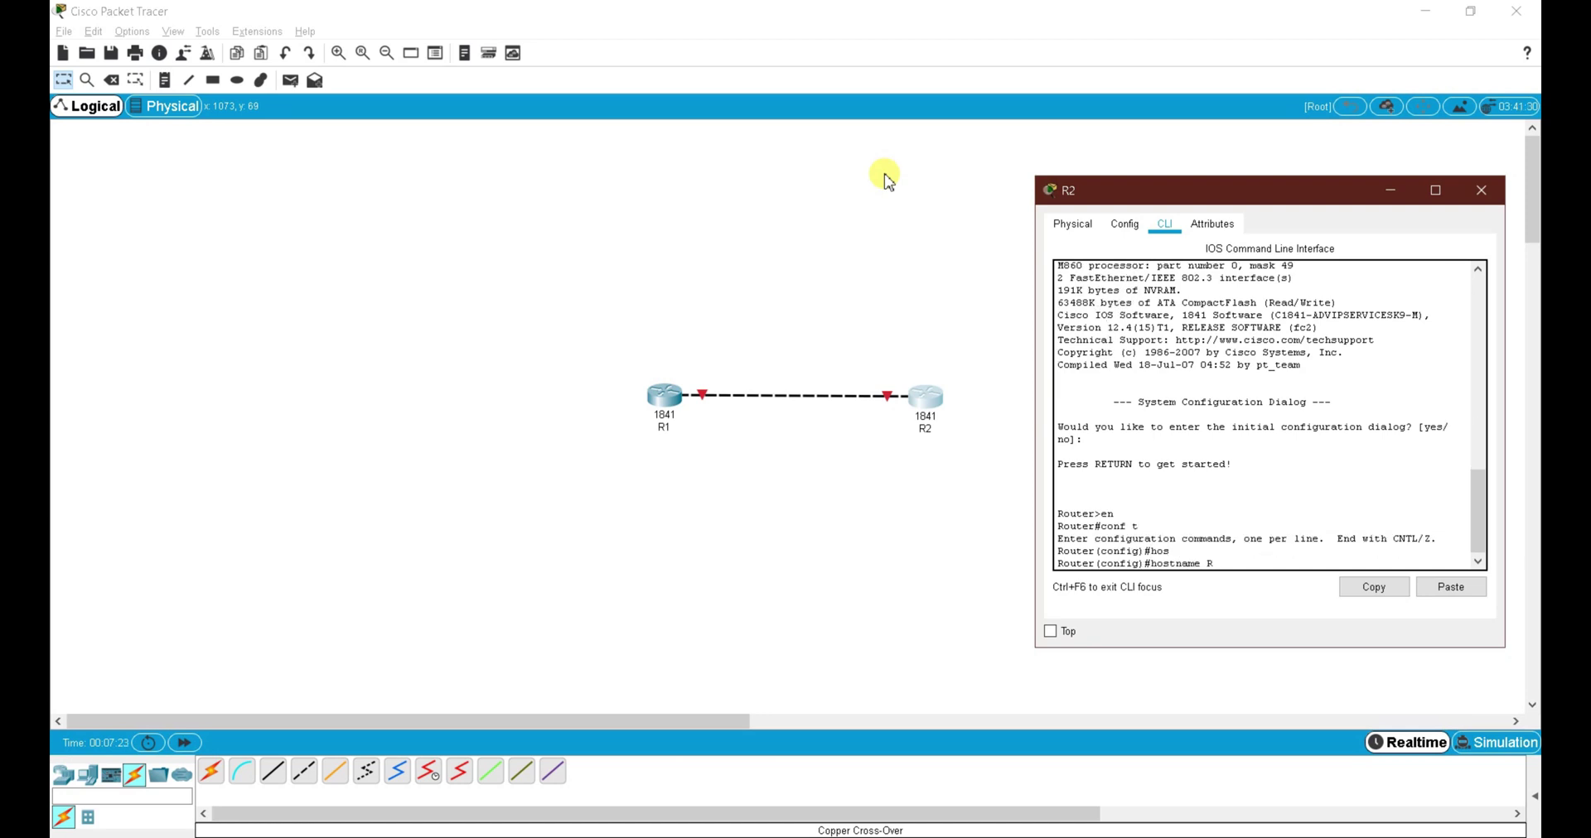
{"action": "type", "text": "R2"}
{"action": "key", "text": "Return"}
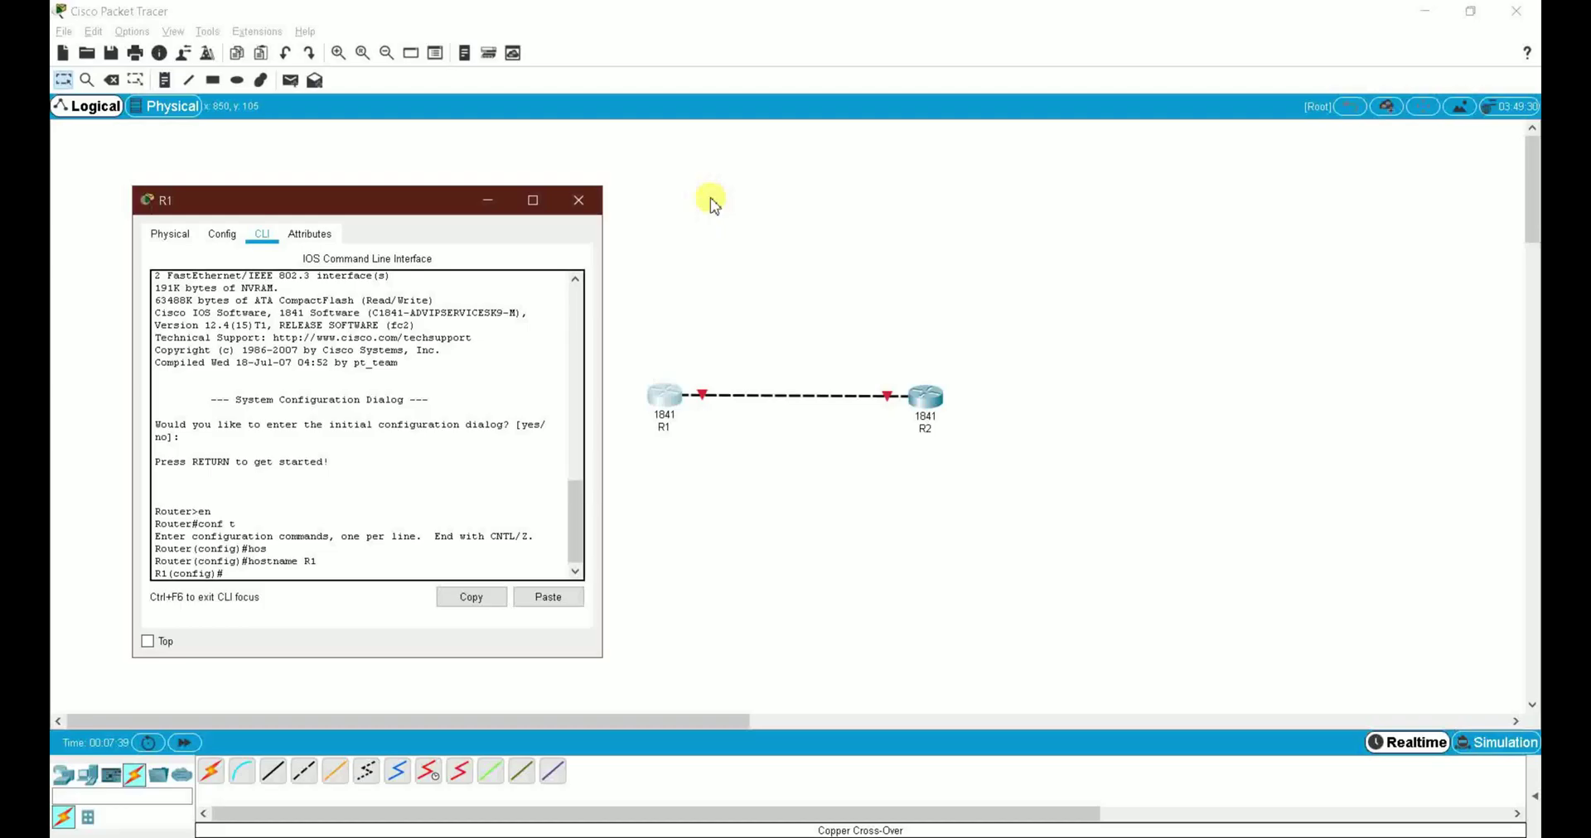
- Return to R1's command line and create the interface loopback 0
{"action": "key", "text": "Return"}
{"action": "type", "text": "int lo"}
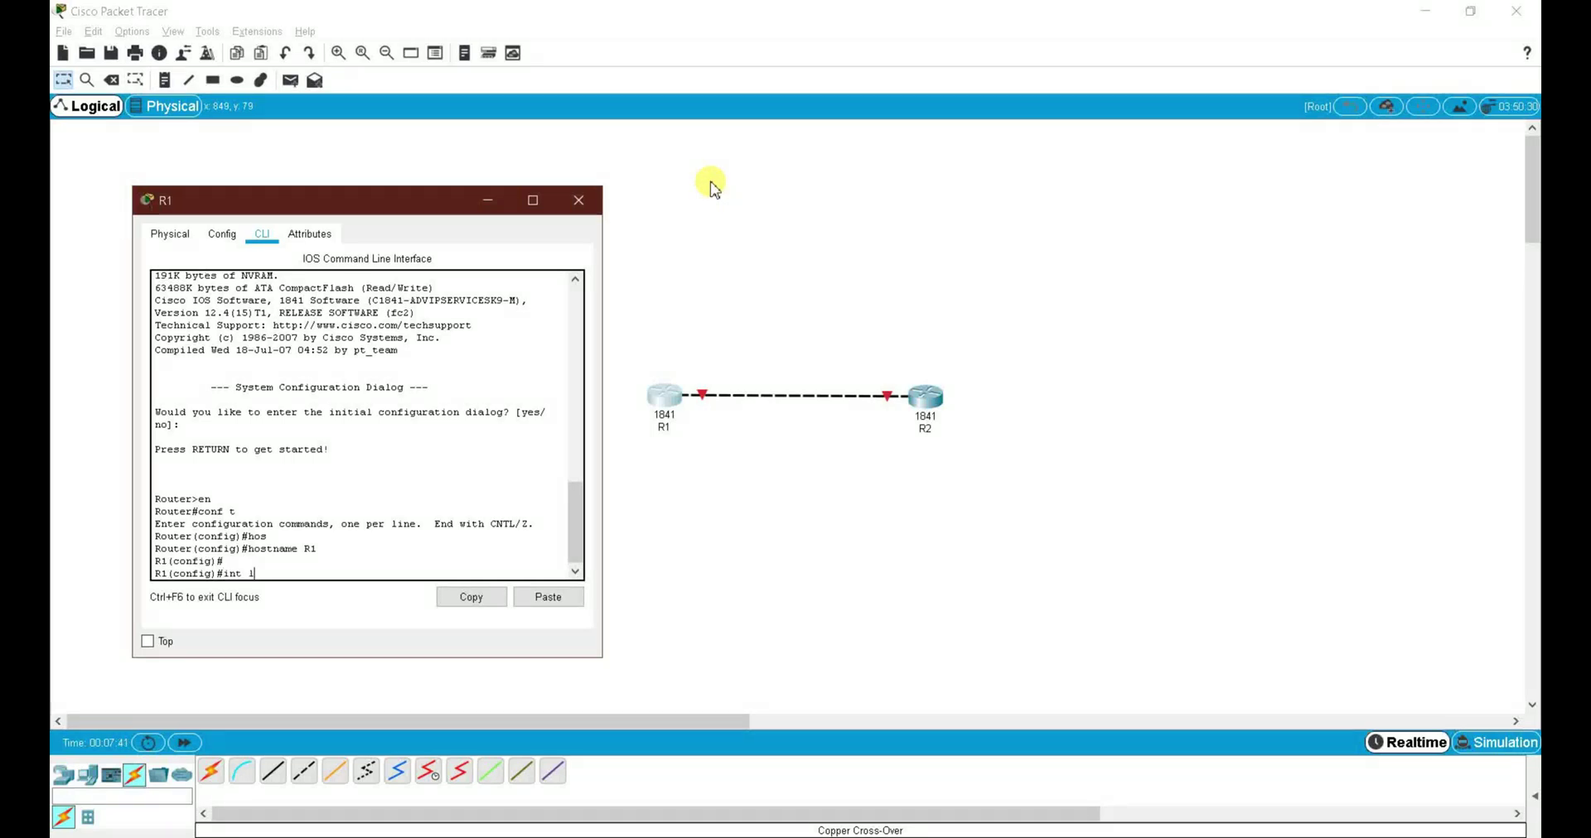
{"action": "key", "text": "Tab"}
{"action": "type", "text": "0"}
{"action": "key", "text": "Return"}
{"action": "key", "text": "Return"}
- Assign the IP address 10.1.1.1 with mask 255.255.255.192 to R1's loopback 0
{"action": "type", "text": "ip ad"}
{"action": "key", "text": "Tab"}
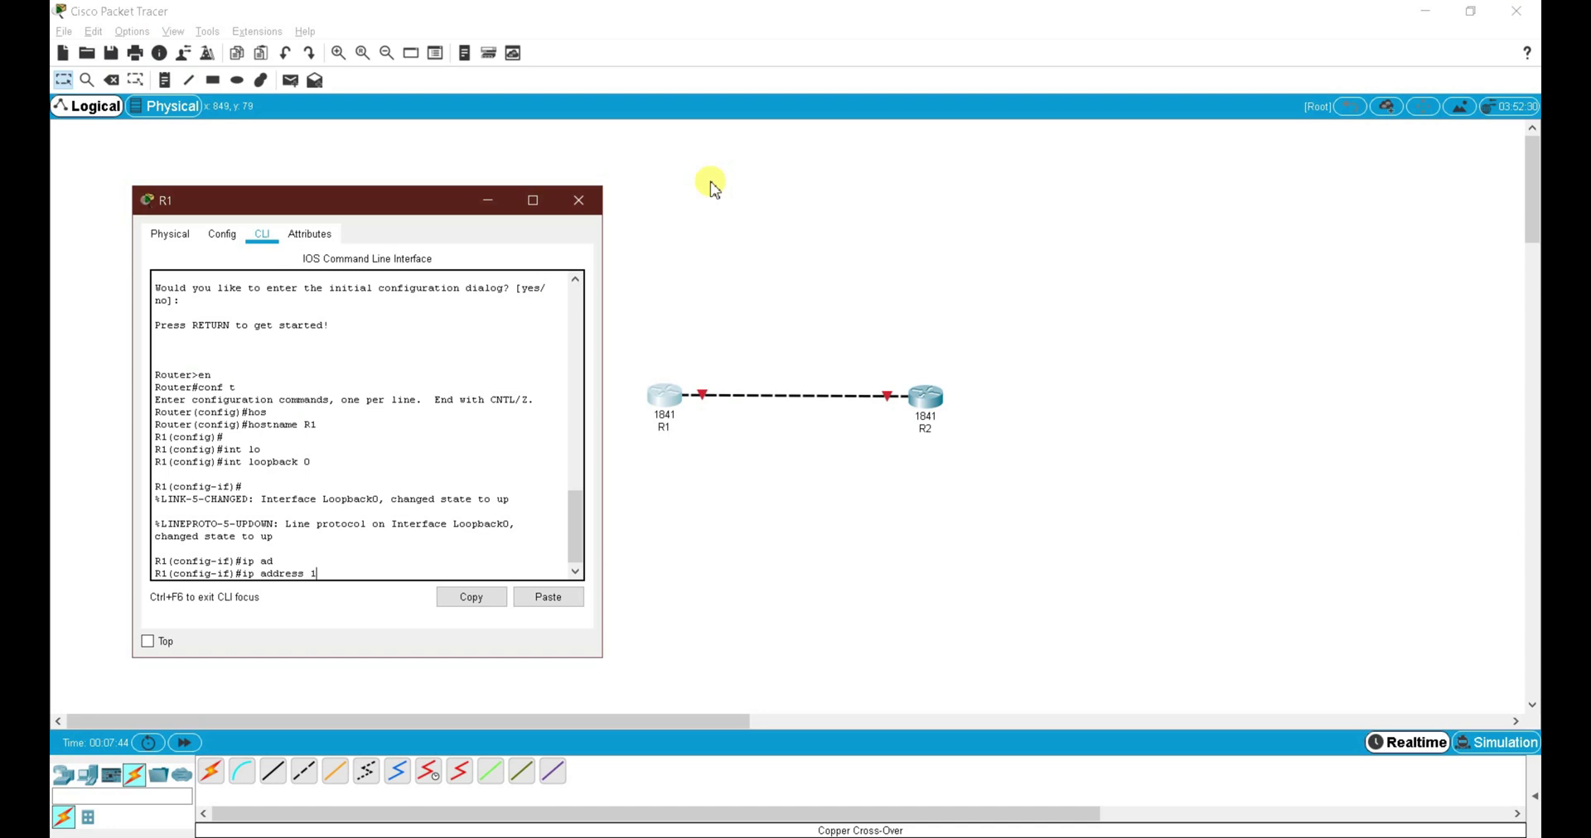
{"action": "type", "text": "10.1.1.1 255.255.255.192"}
{"action": "key", "text": "Return"}
- Enter interface fa 0/0 on R1 and enable it with no shut
{"action": "type", "text": "int"}
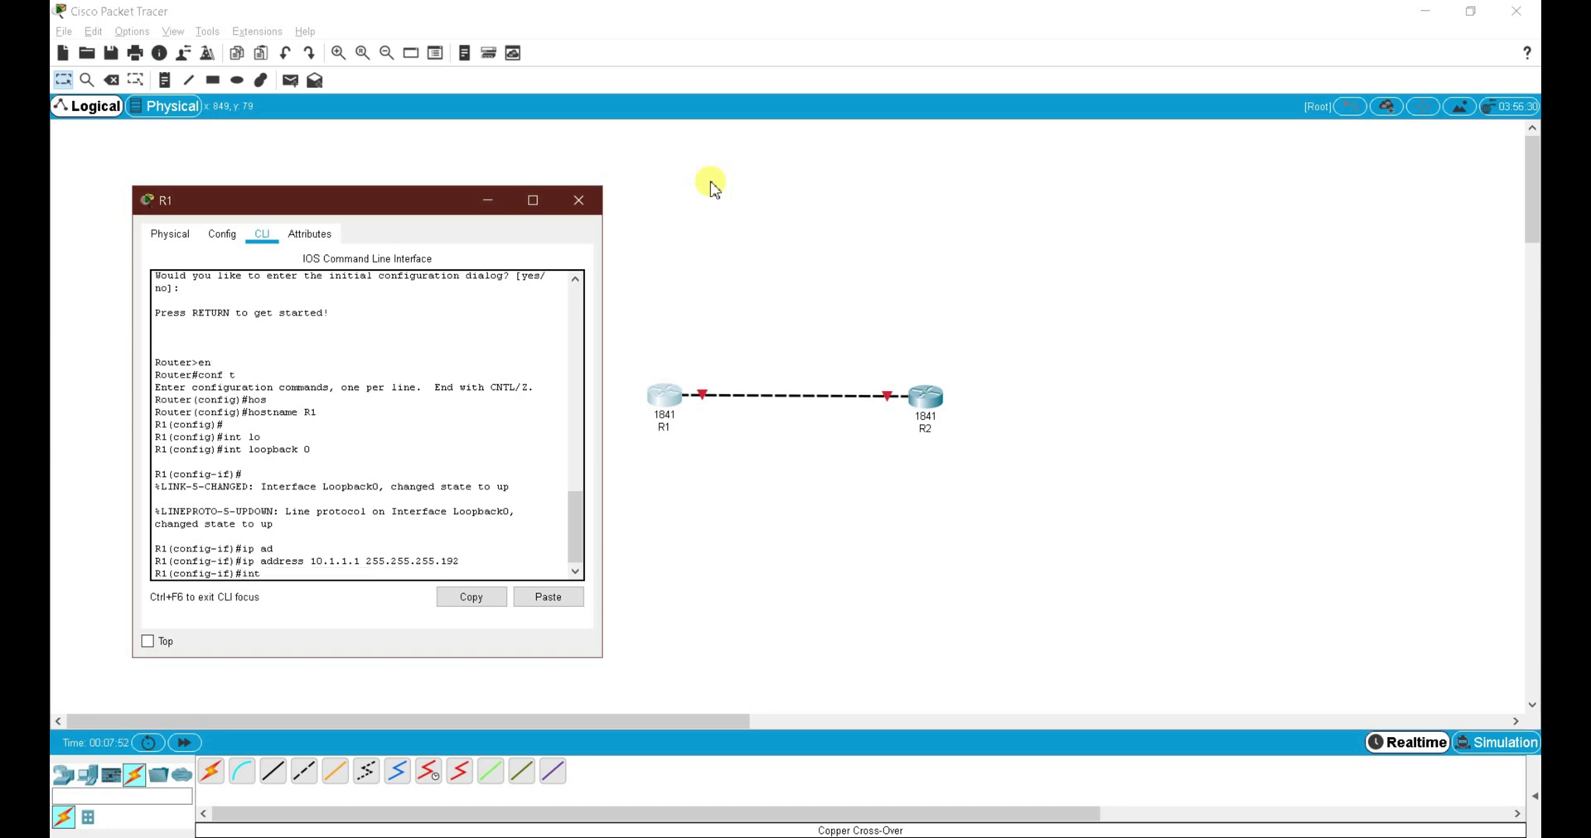
{"action": "type", "text": " fa 0/0"}
{"action": "key", "text": "Return"}
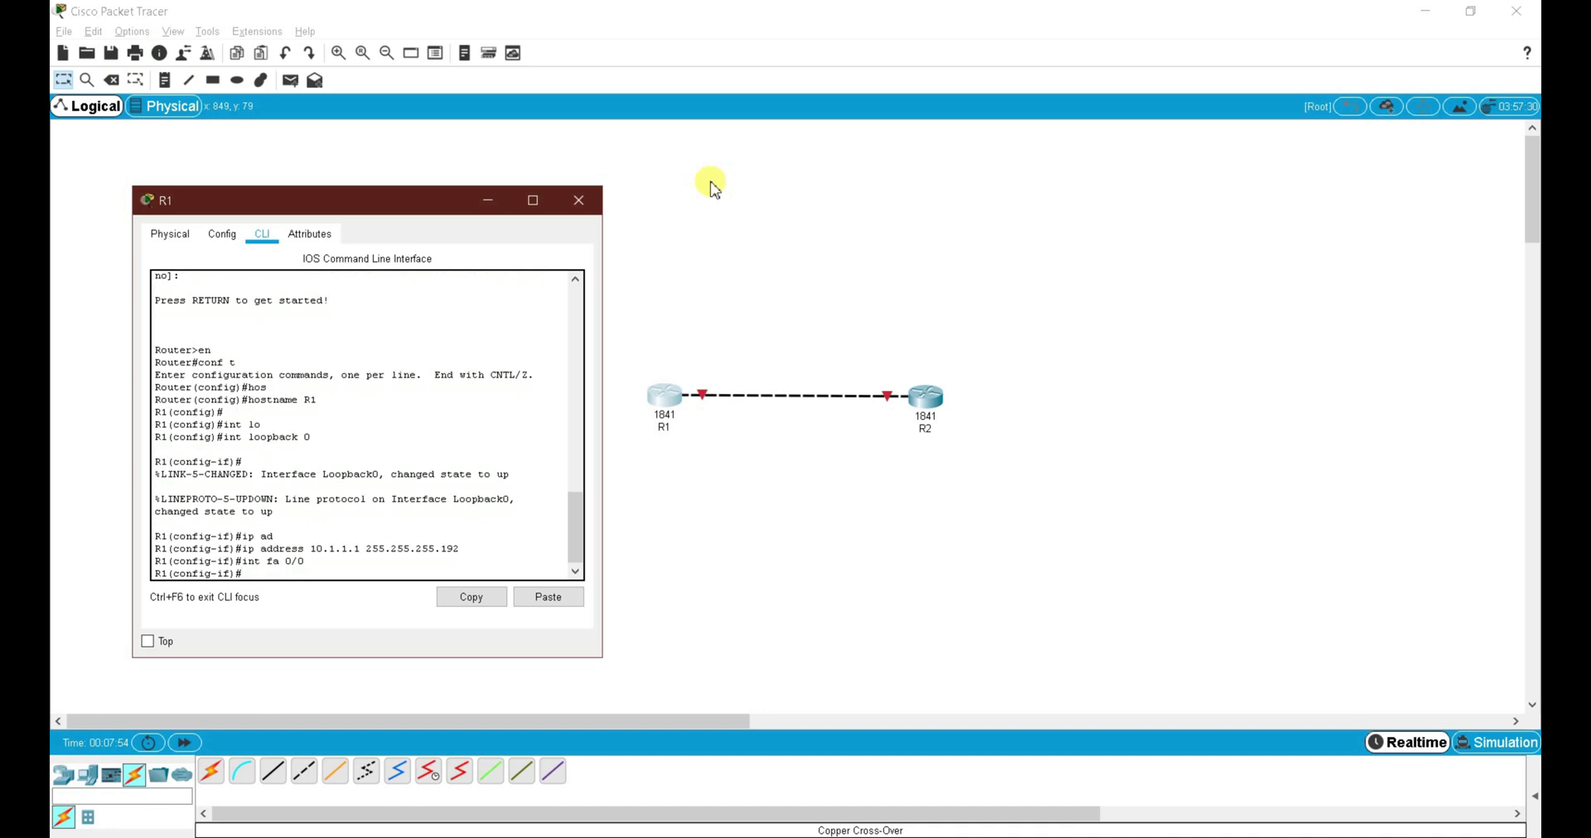
{"action": "type", "text": "no shut"}
{"action": "key", "text": "Return"}
{"action": "key", "text": "Return"}
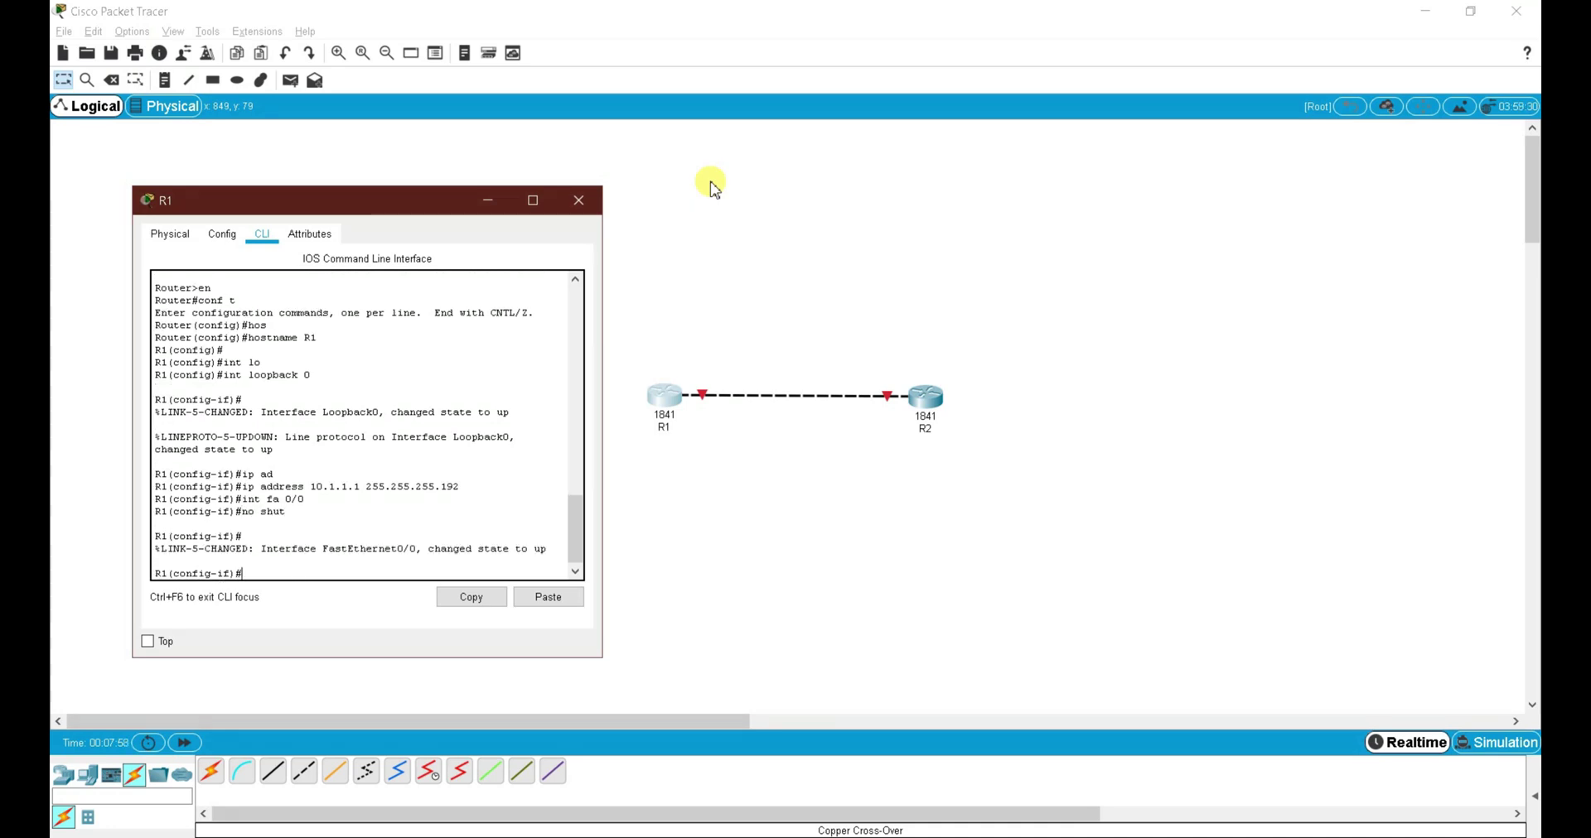
- Assign the IP address 192.168.1.1 with mask 255.255.255.252 to R1's fa 0/0 and exit configuration mode
{"action": "type", "text": "ip ad"}
{"action": "key", "text": "Tab"}
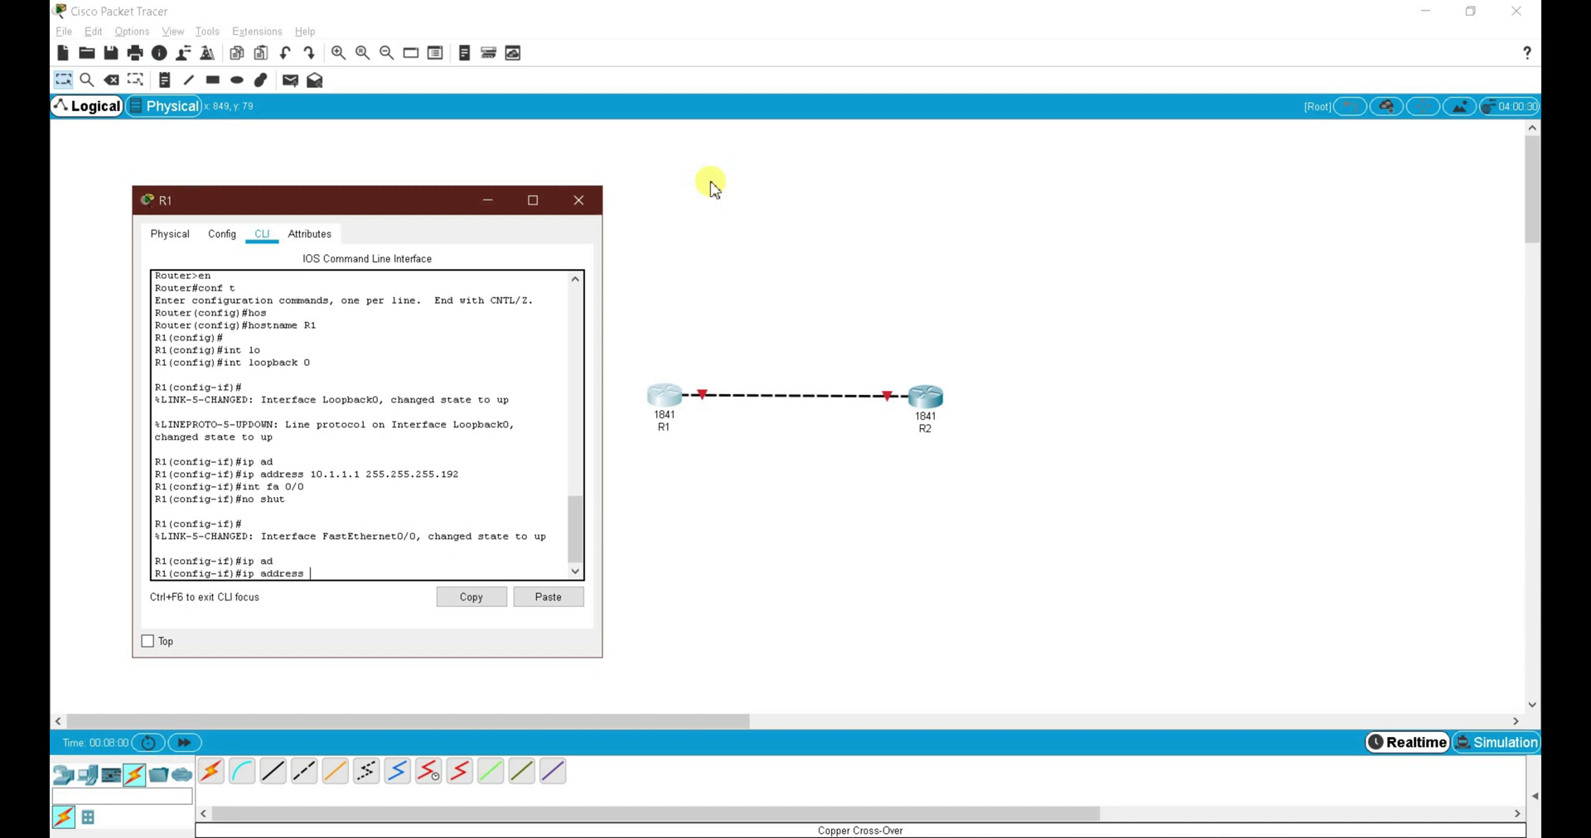
{"action": "type", "text": "192.168.1.1 255.255.255.252"}
{"action": "key", "text": "Return"}
{"action": "type", "text": "end"}
{"action": "key", "text": "Return"}
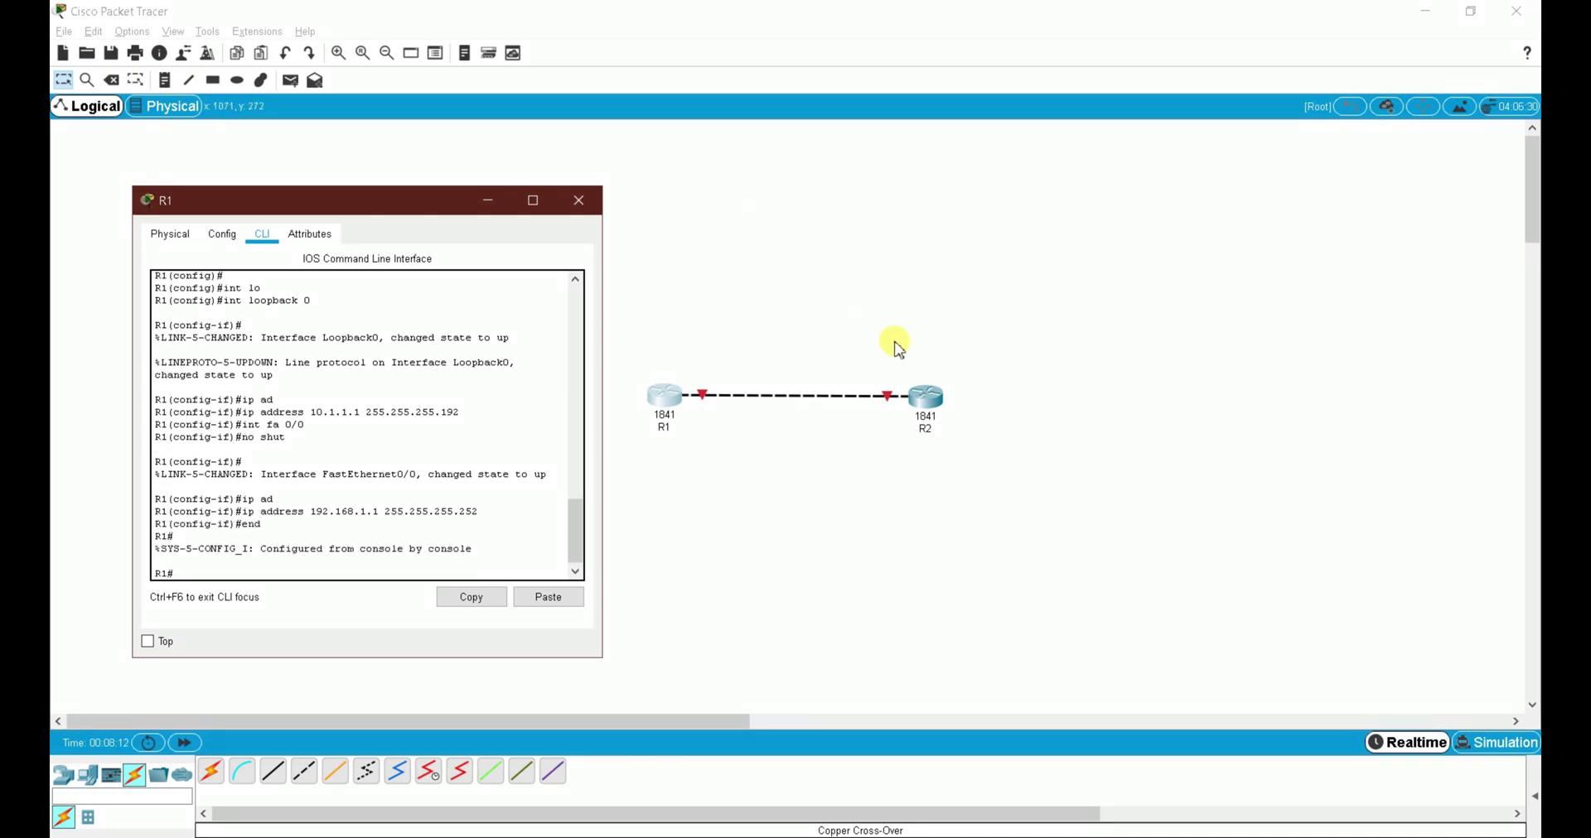
- Switch to R2's command line and create the interface loopback 0
{"action": "left_click", "coordinate": [925, 397]}
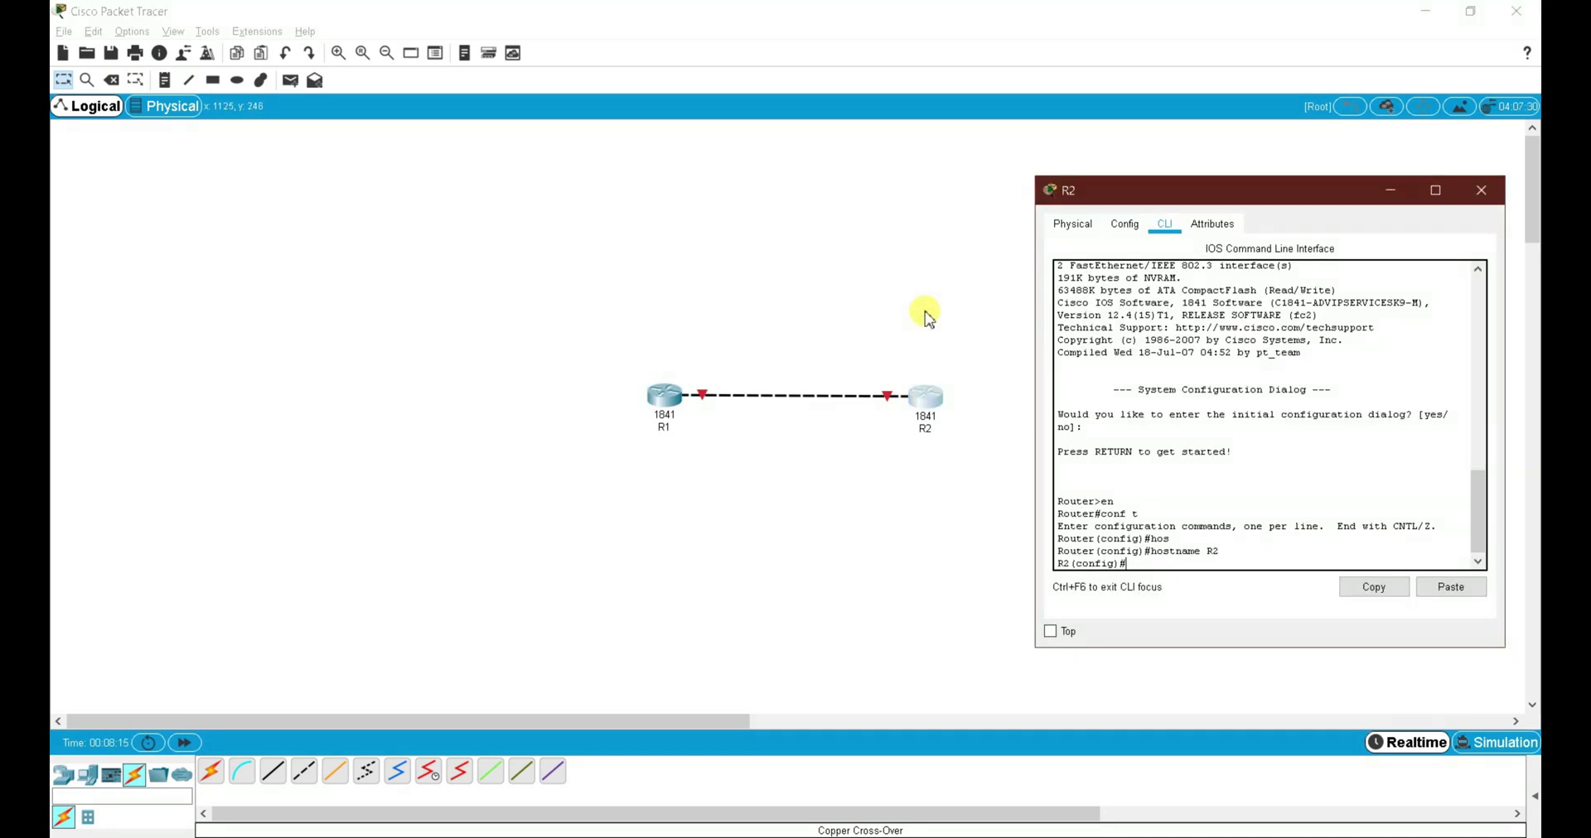
{"action": "key", "text": "Return"}
{"action": "type", "text": "int "}
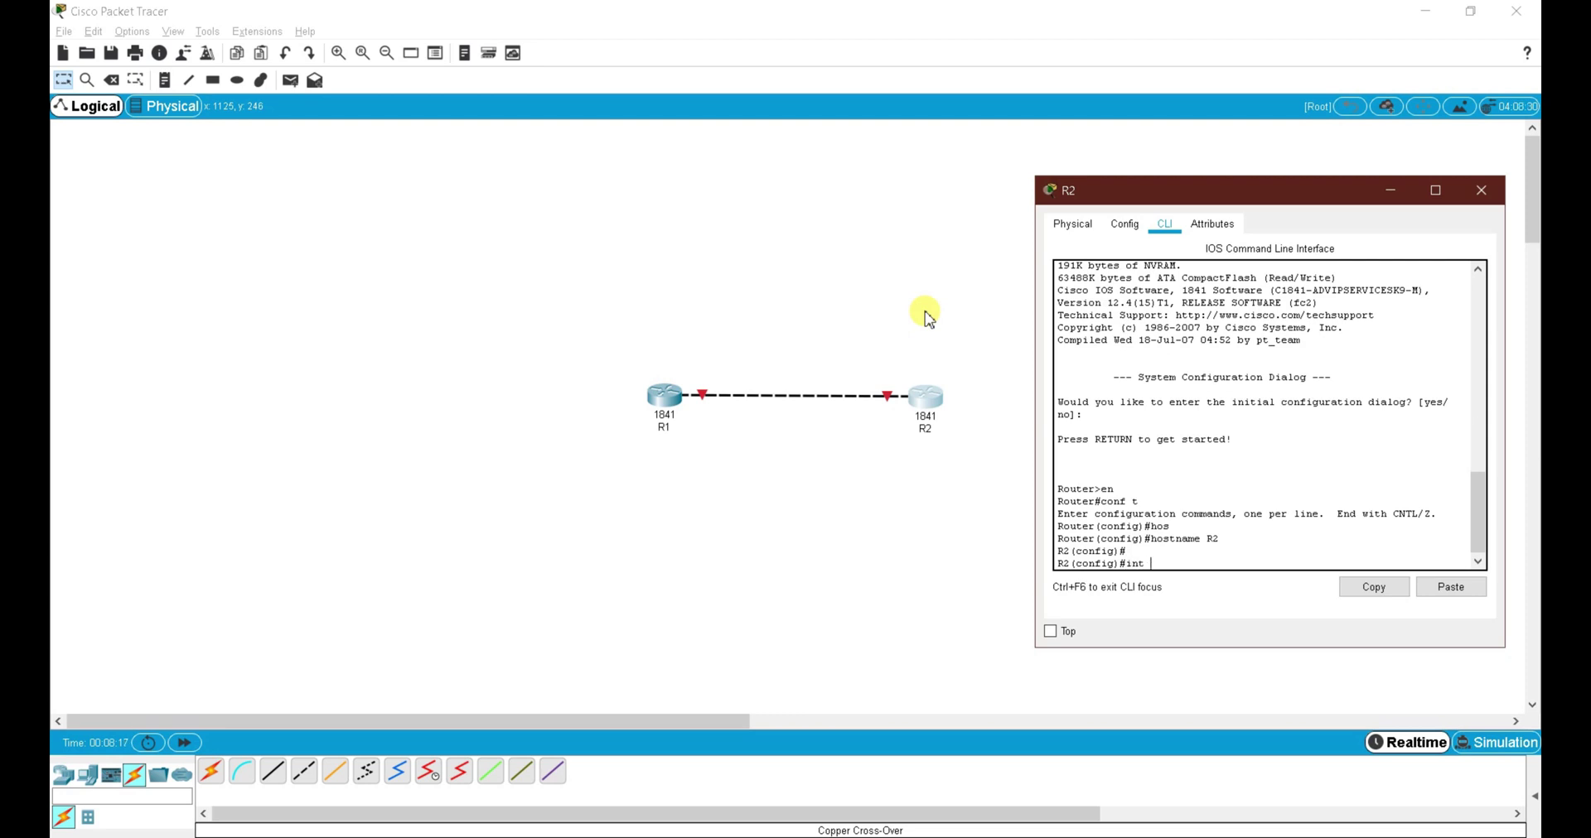
{"action": "type", "text": "lo"}
{"action": "key", "text": "Tab"}
{"action": "type", "text": "0"}
{"action": "key", "text": "Return"}
- Assign the IP address 172.16.1.1 with mask 255.255.255.192 to R2's loopback 0
{"action": "type", "text": "ip ad"}
{"action": "key", "text": "Tab"}
{"action": "type", "text": "172.16.1."}
{"action": "key", "text": "BackSpace"}
{"action": "type", "text": "255.255.255.192"}
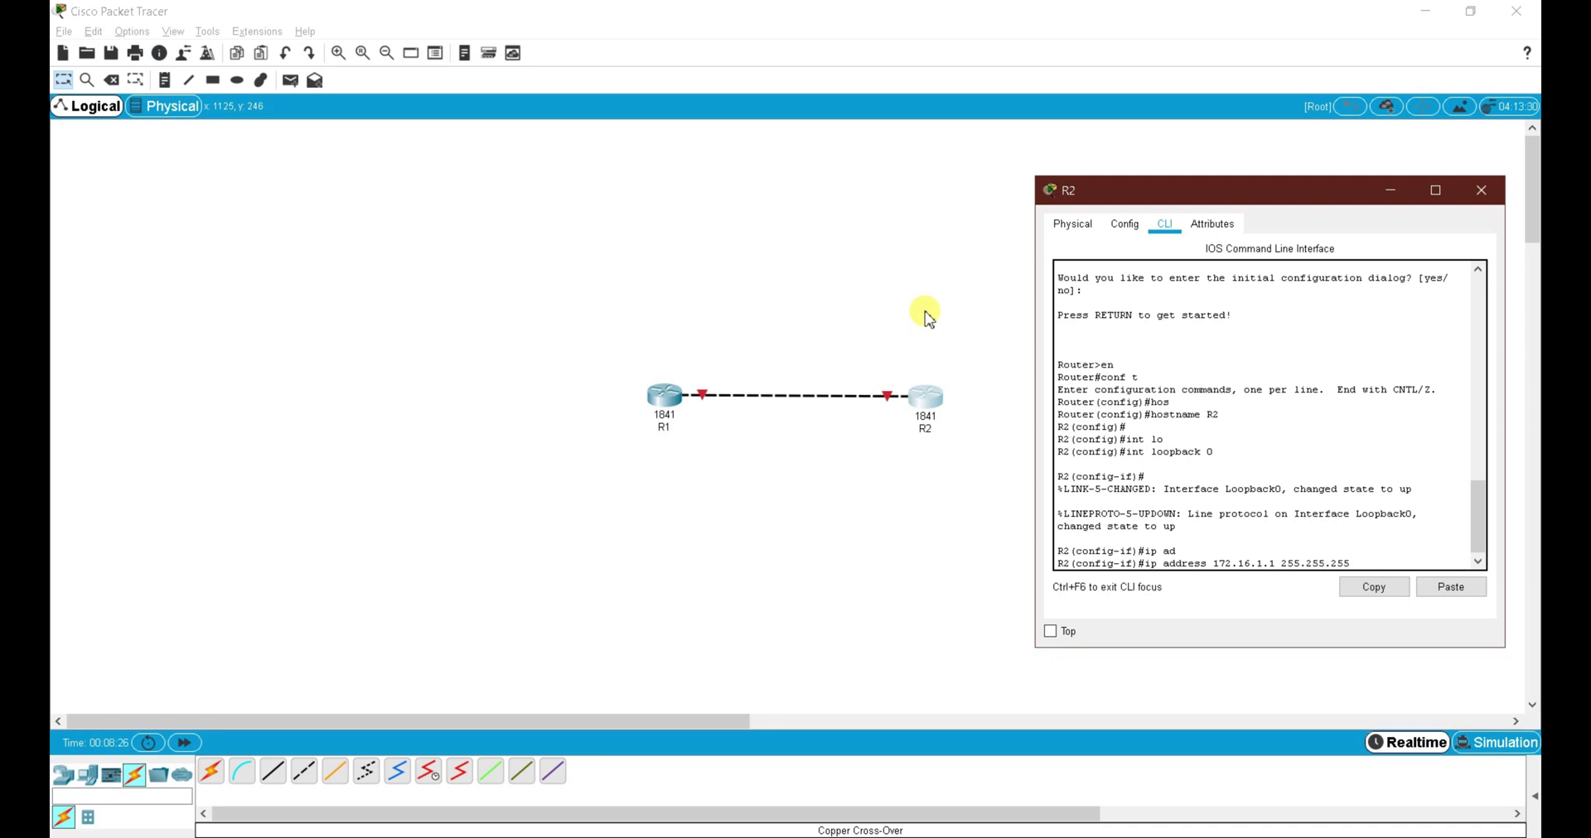
{"action": "key", "text": "Return"}
- Enter interface fa 0/0 on R2 and enable it with no shut
{"action": "type", "text": "int fa 0/0"}
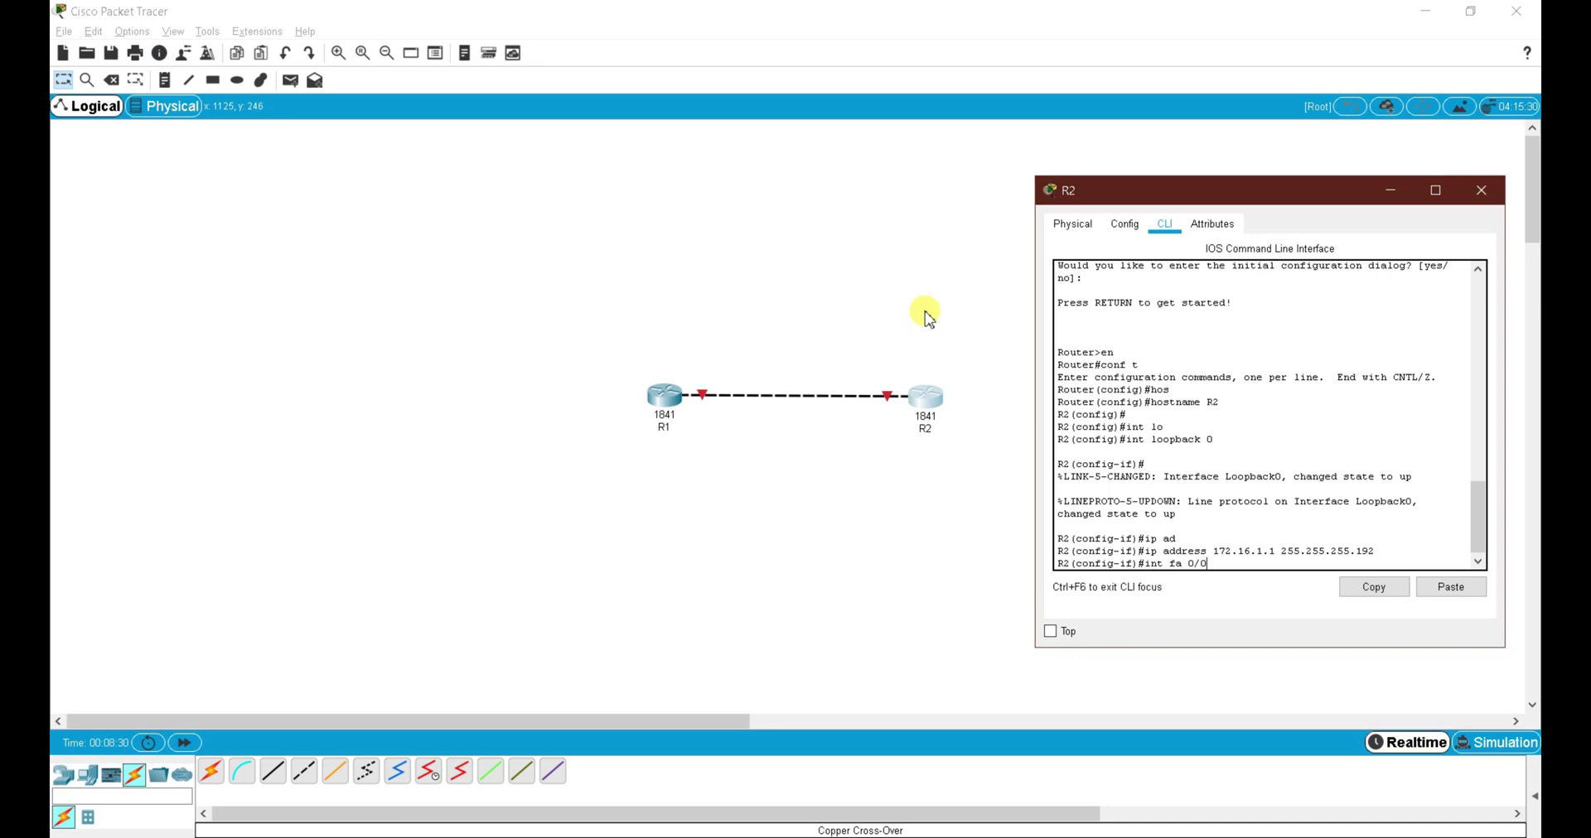
{"action": "key", "text": "Return"}
{"action": "type", "text": "no shut"}
{"action": "key", "text": "Return"}
- Assign the IP address 192.168.1.2 with mask 255.255.255.252 to R2's fa 0/0 and exit configuration mode
{"action": "type", "text": "ip"}
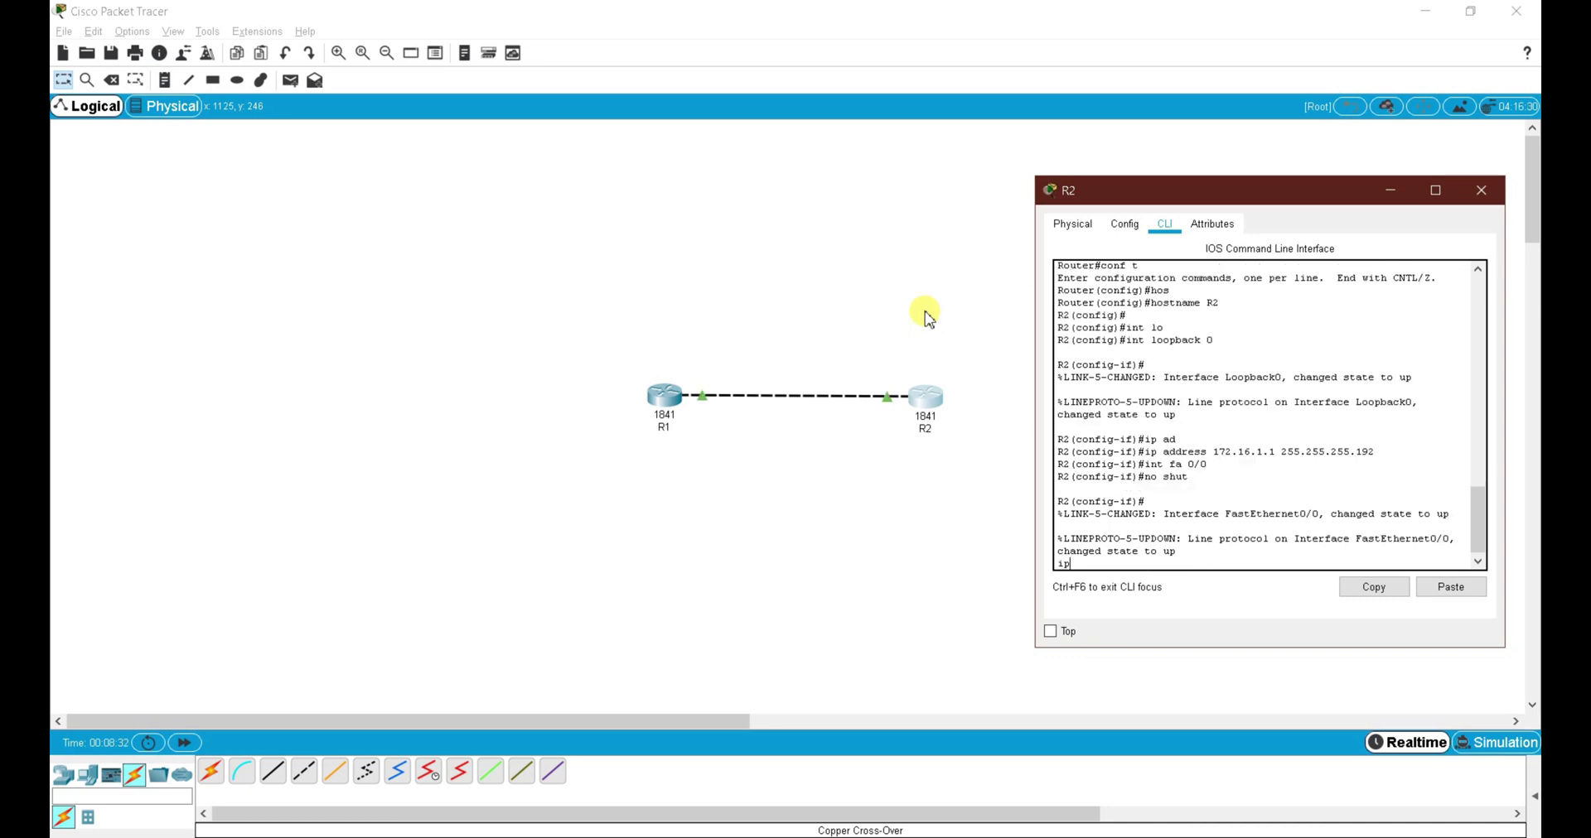
{"action": "type", "text": " ad"}
{"action": "key", "text": "Tab"}
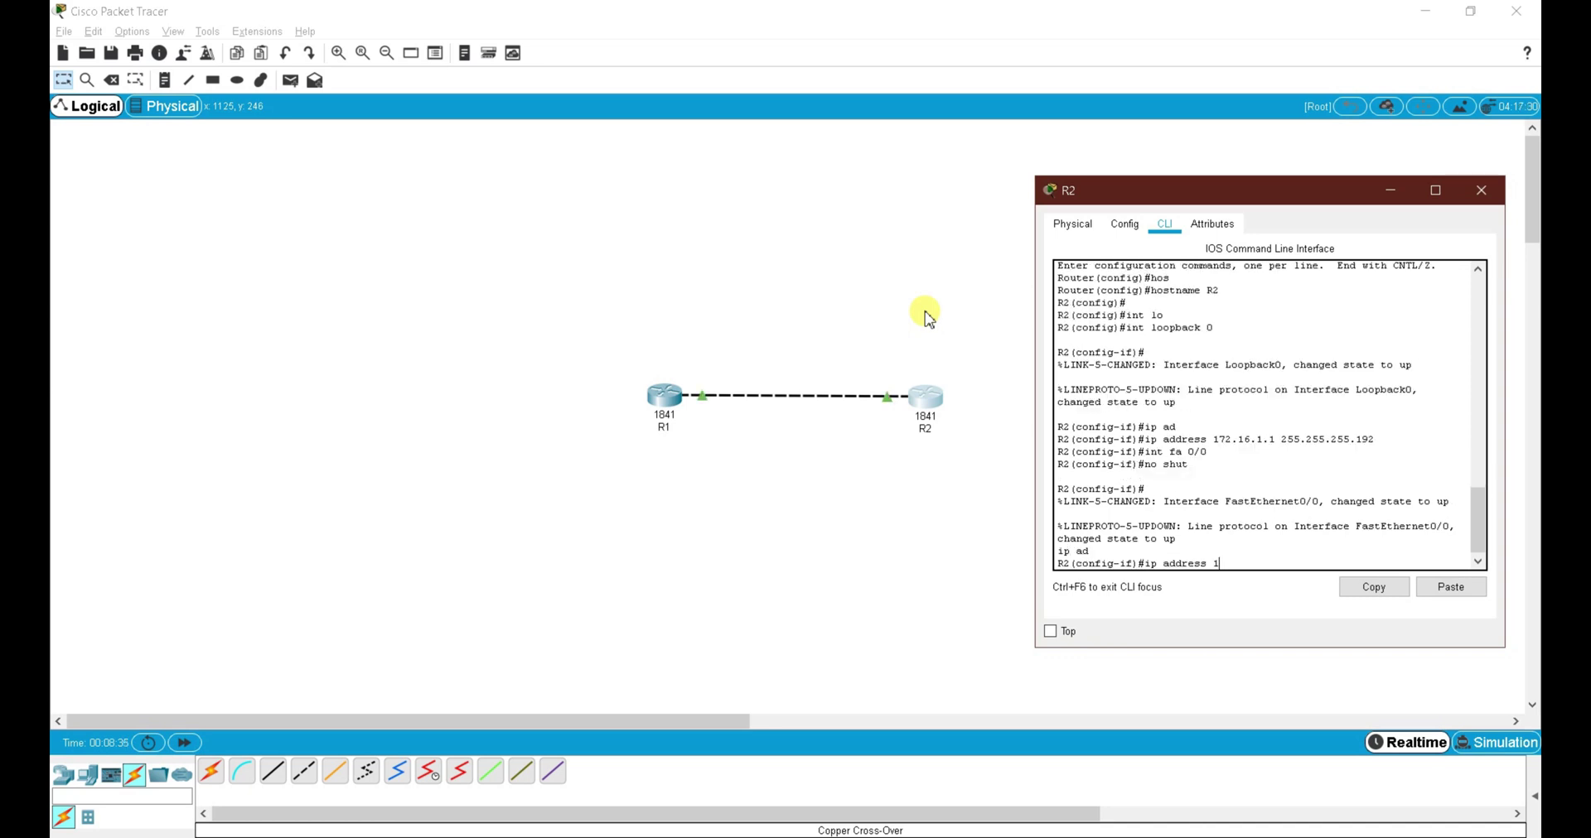
{"action": "type", "text": "192.168.1.2 255.255.255.252"}
{"action": "key", "text": "Return"}
{"action": "type", "text": "end"}
{"action": "key", "text": "Return"}
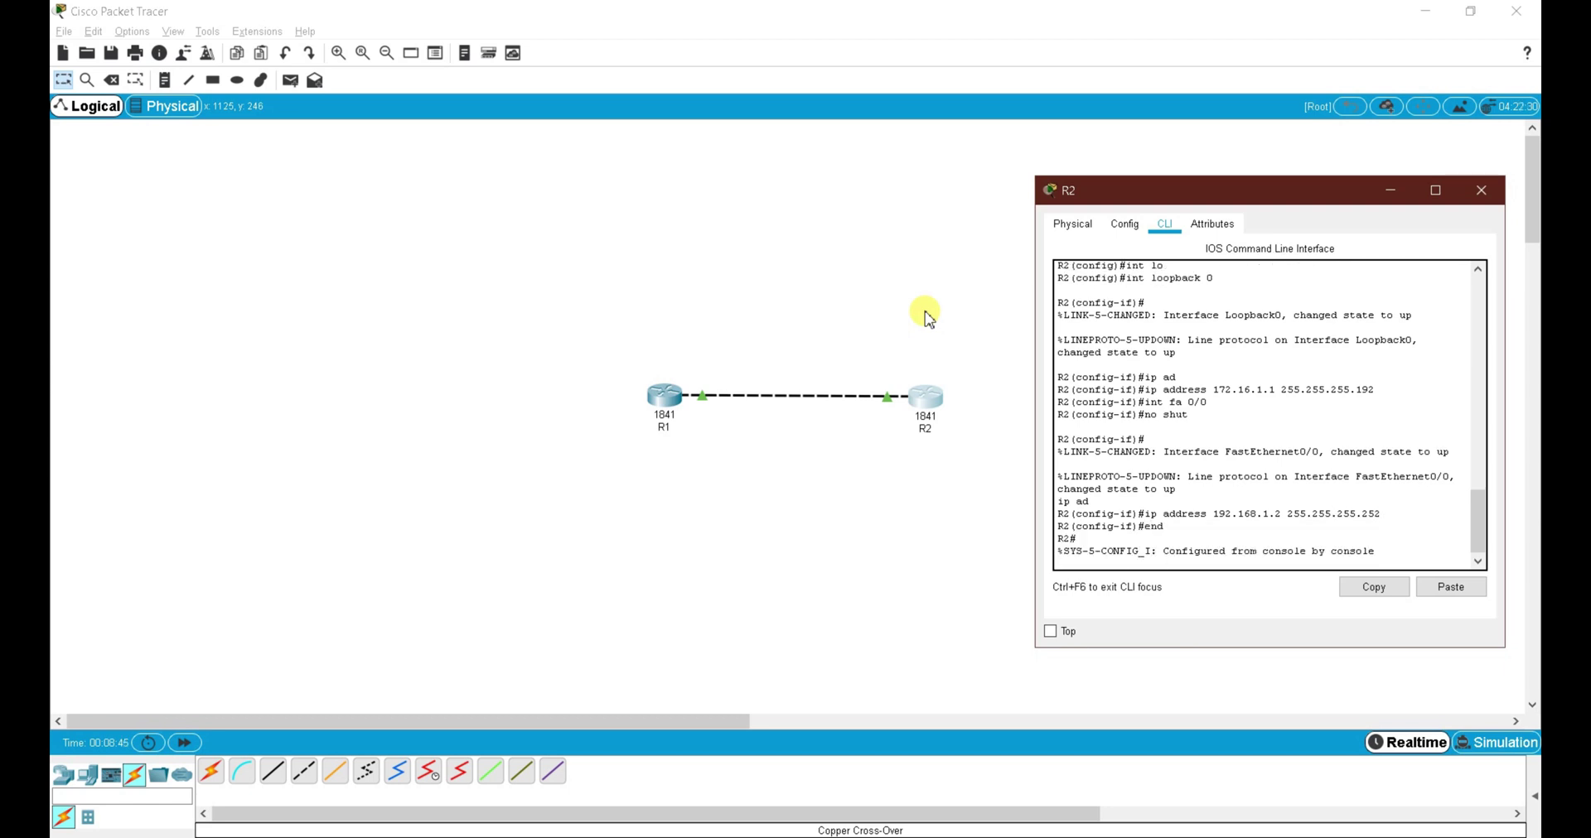
{"action": "key", "text": "Return"}
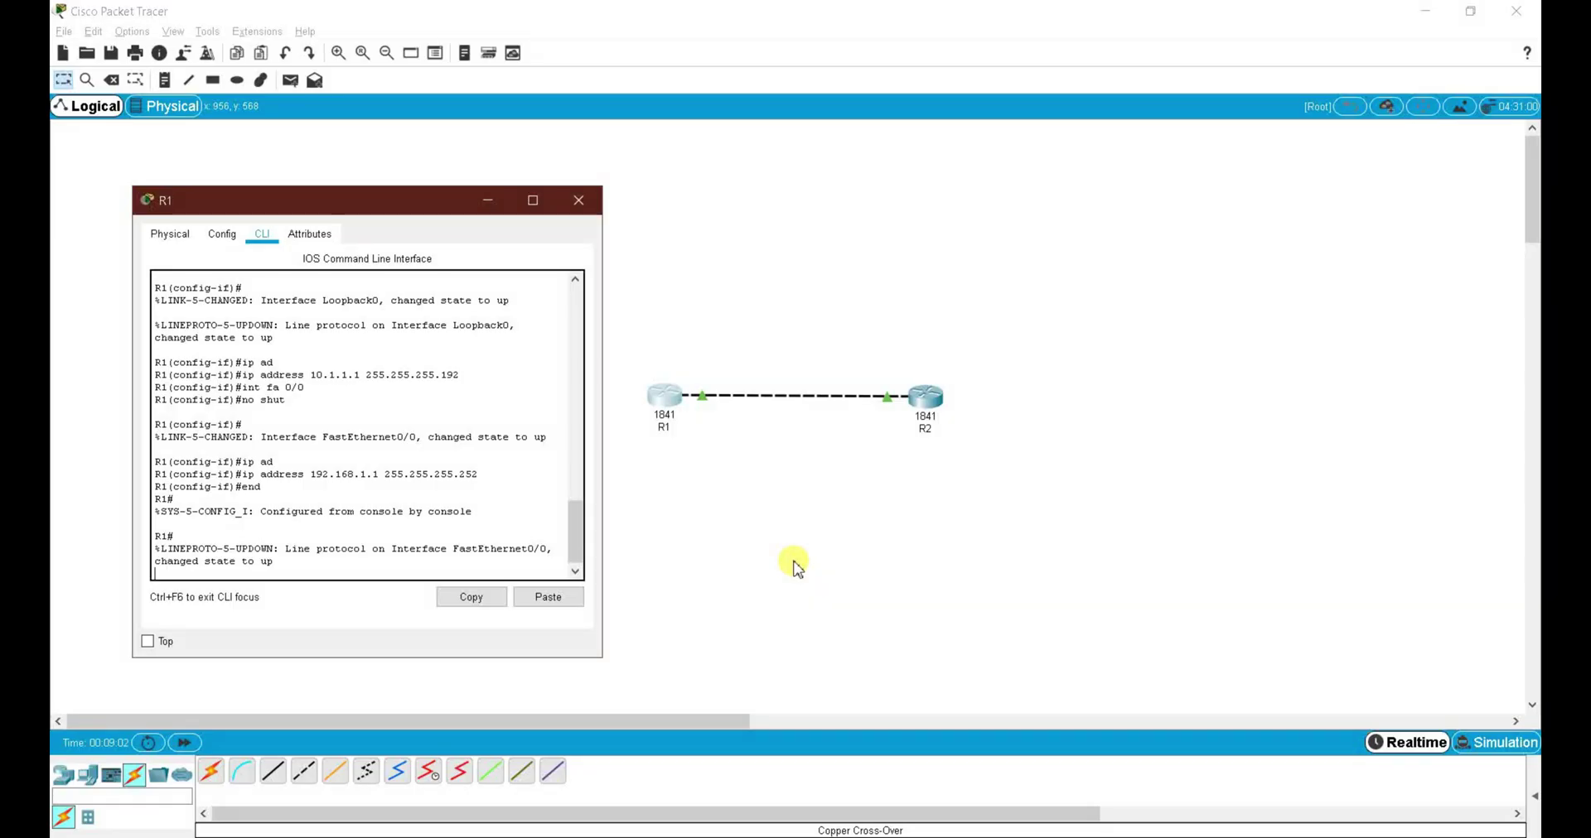
- Return to R1's command line and enter global configuration mode with conf terminal
{"action": "type", "text": "rout"}
{"action": "key", "text": "BackSpace"}
{"action": "key", "text": "BackSpace"}
{"action": "key", "text": "BackSpace"}
{"action": "key", "text": "BackSpace"}
{"action": "type", "text": "con"}
{"action": "key", "text": "Tab"}
{"action": "type", "text": "f t"}
{"action": "key", "text": "Tab"}
{"action": "key", "text": "Return"}
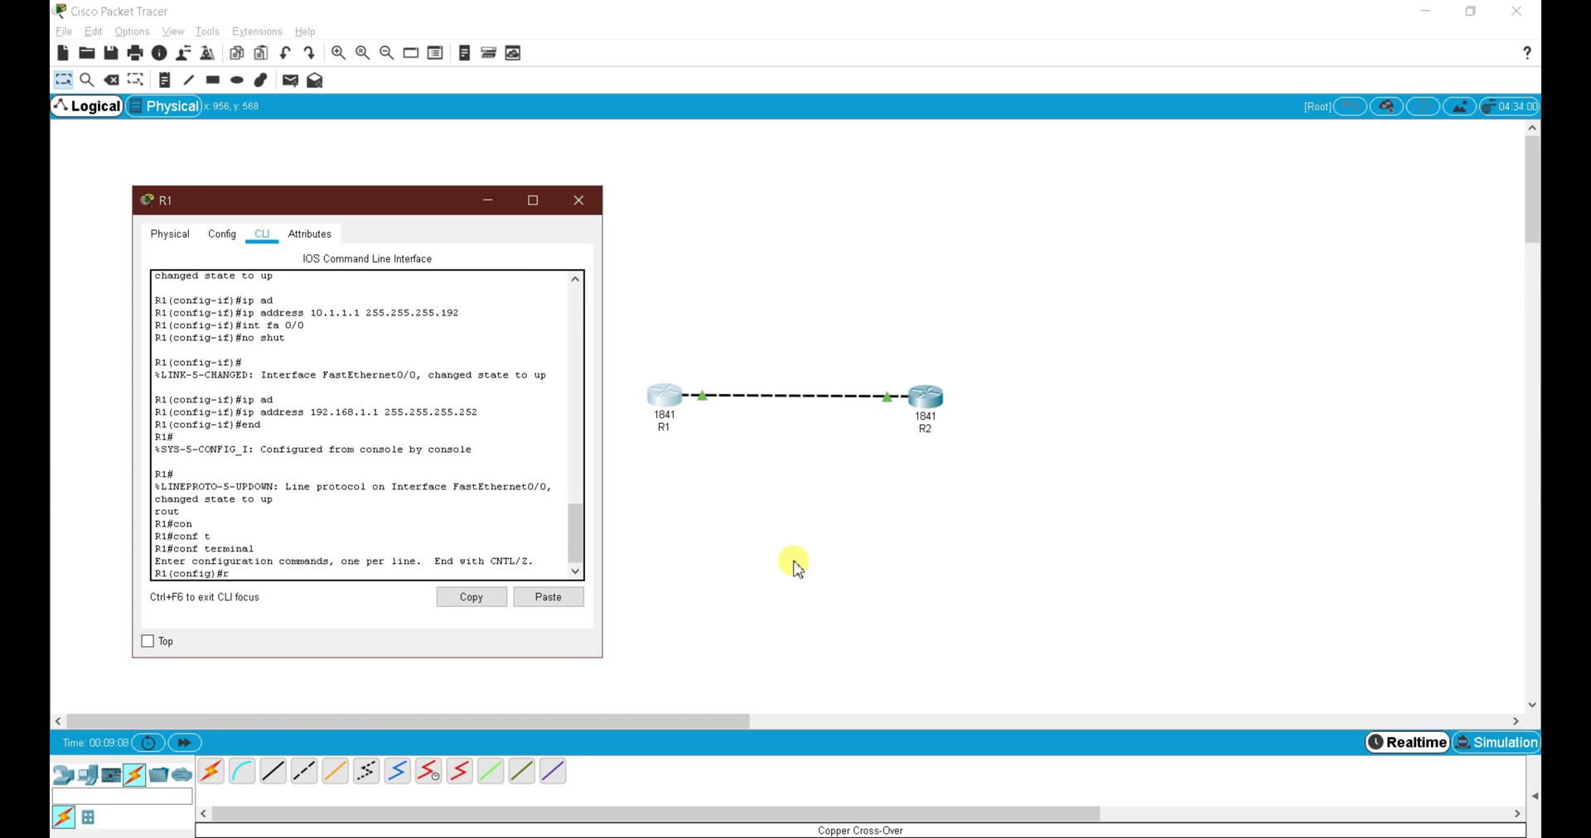
- Start OSPF routing process 1 on R1 with router ospf 1
{"action": "type", "text": "rou"}
{"action": "key", "text": "Tab"}
{"action": "type", "text": "os"}
{"action": "key", "text": "Tab"}
{"action": "type", "text": "1"}
{"action": "key", "text": "Return"}
- Advertise network 192.168.1.0 with wildcard mask 0.0.0.3 in area 0 under R1's OSPF process
{"action": "type", "text": "net"}
{"action": "key", "text": "Tab"}
{"action": "type", "text": "192.168.1.0 0.0."}
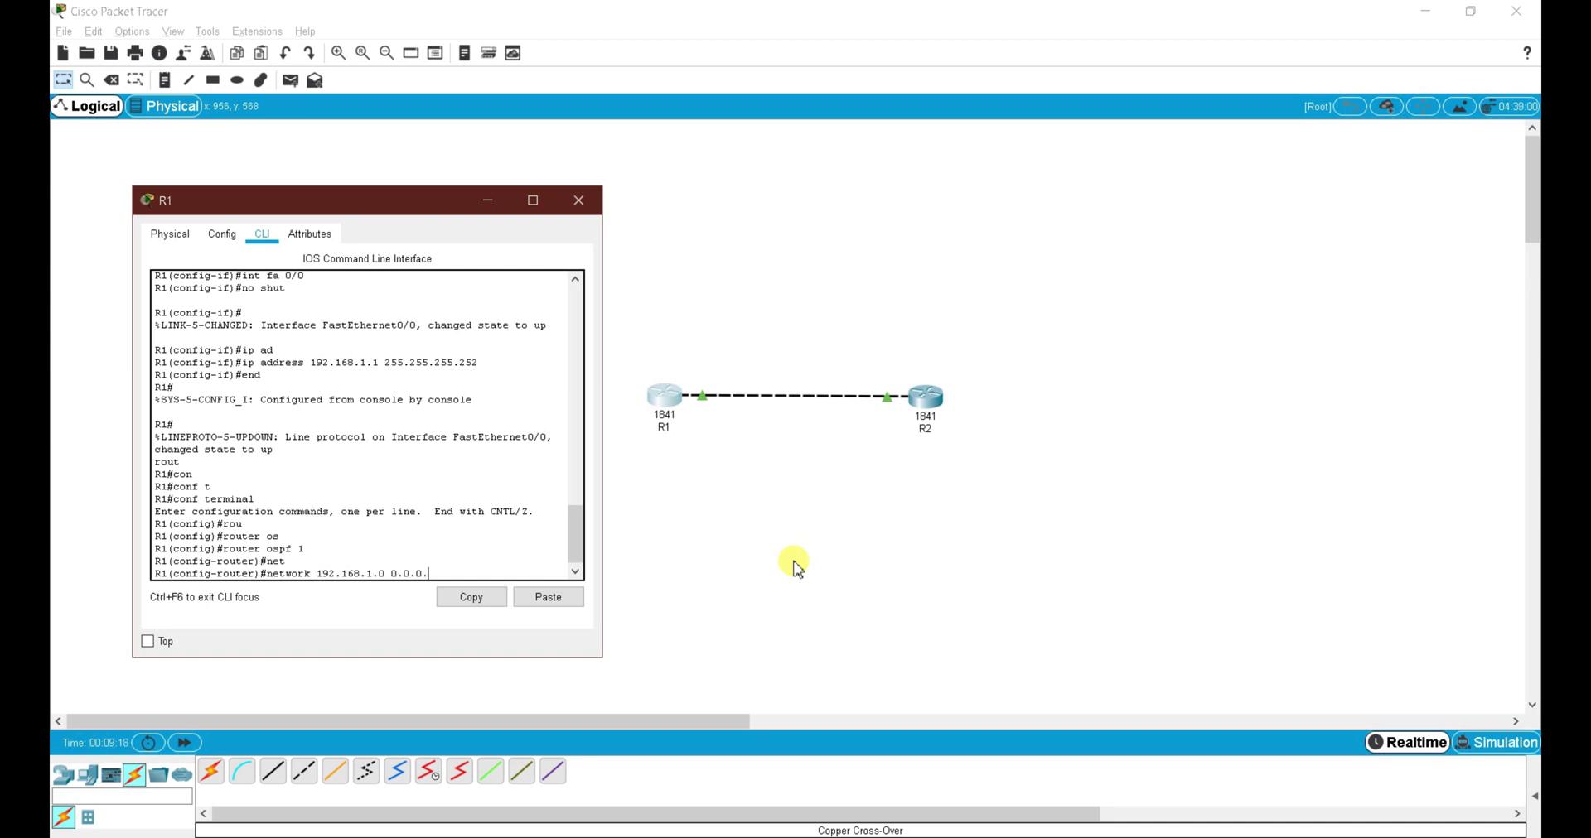
{"action": "type", "text": "0.3 ar"}
{"action": "key", "text": "Tab"}
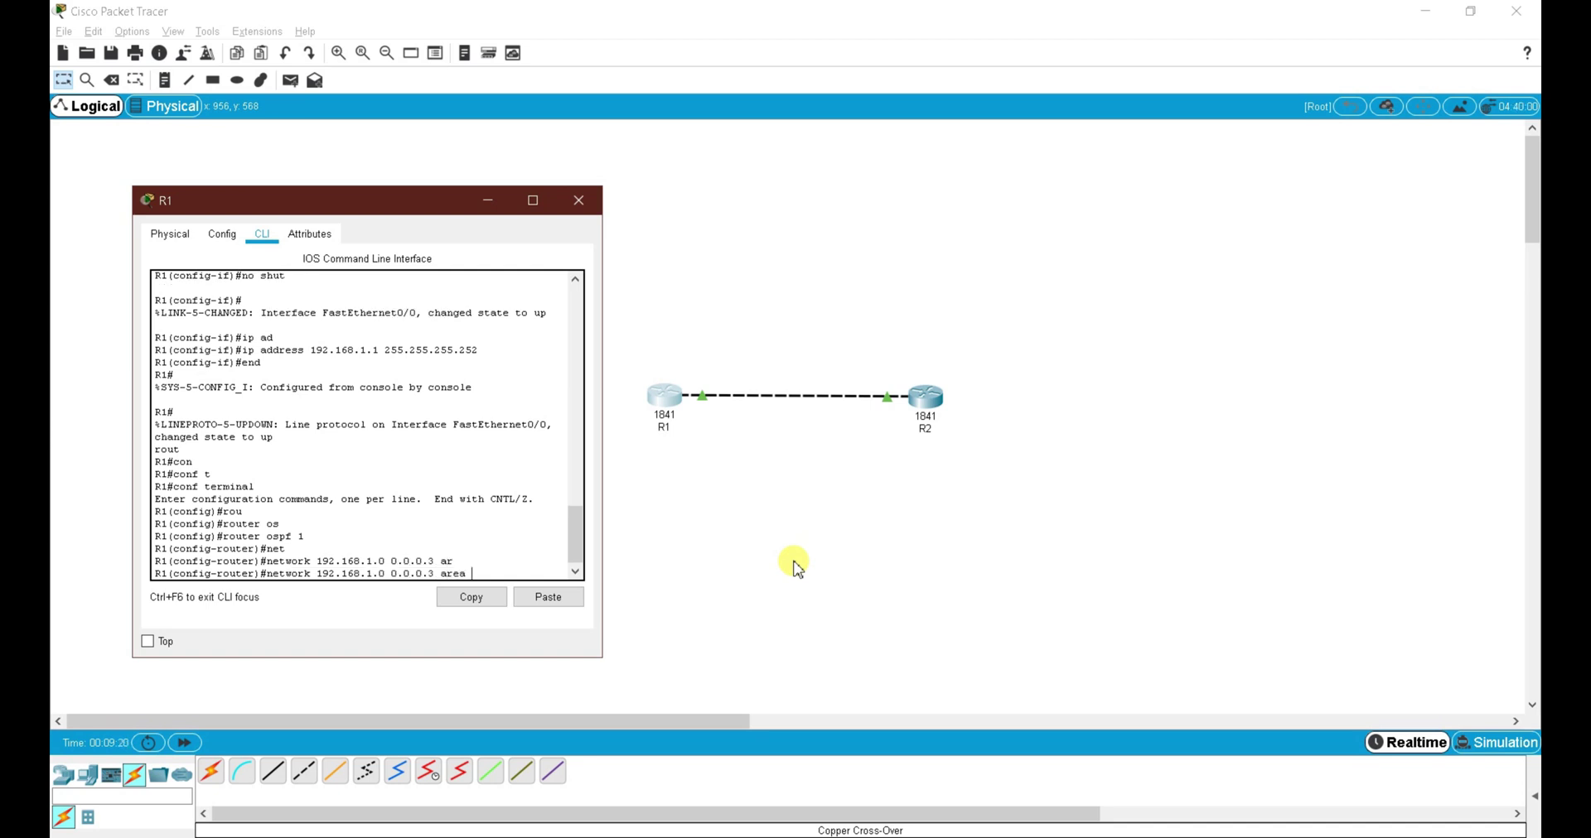
{"action": "key", "text": "Return"}
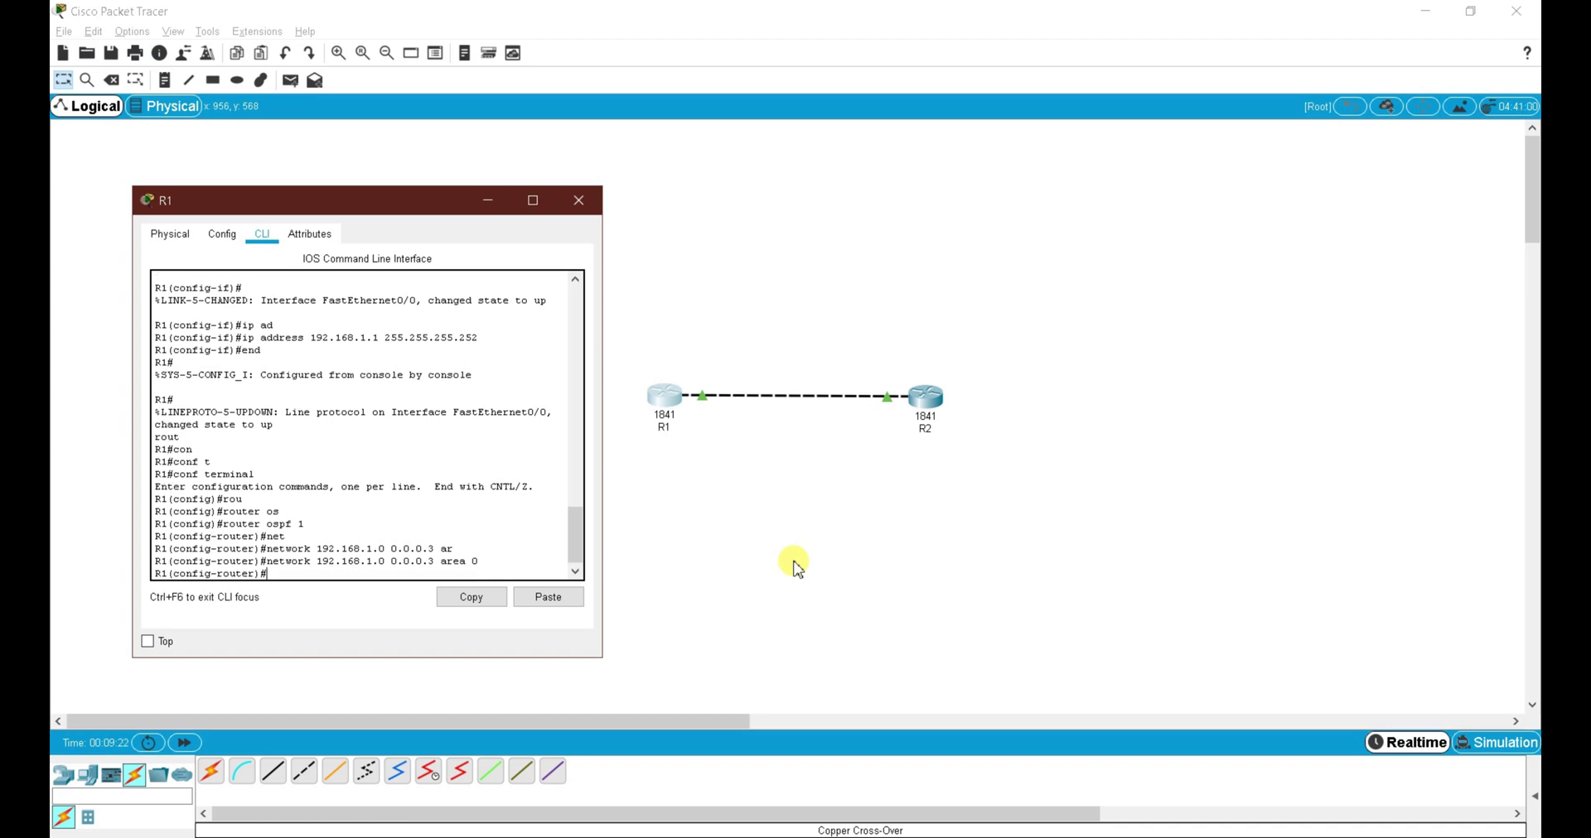
- Switch to R2's command line, enter global configuration mode and start OSPF routing process 1
{"action": "left_click", "coordinate": [924, 401]}
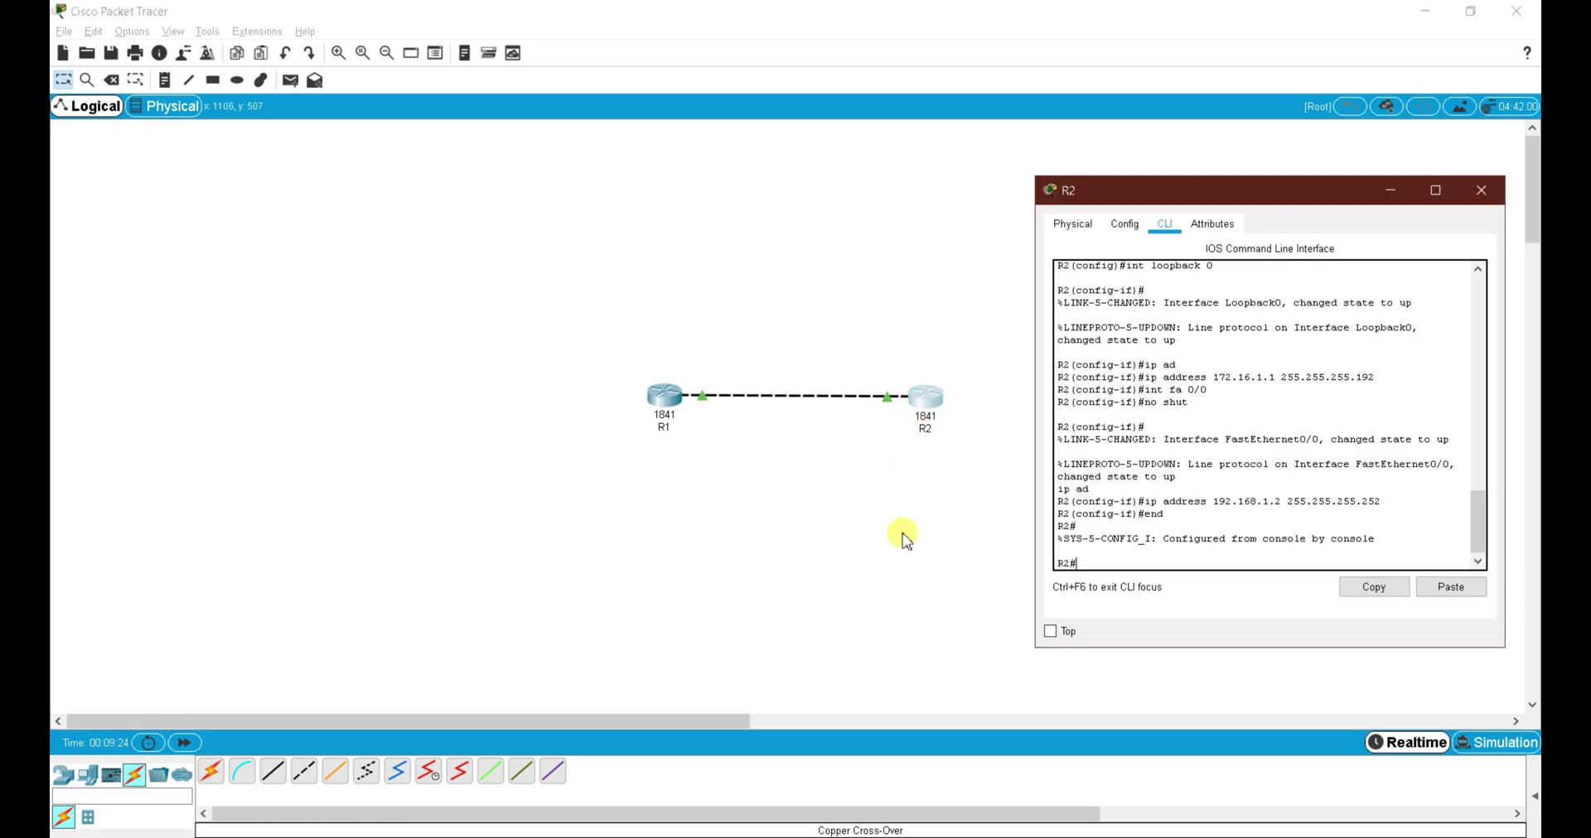
{"action": "type", "text": "conf t"}
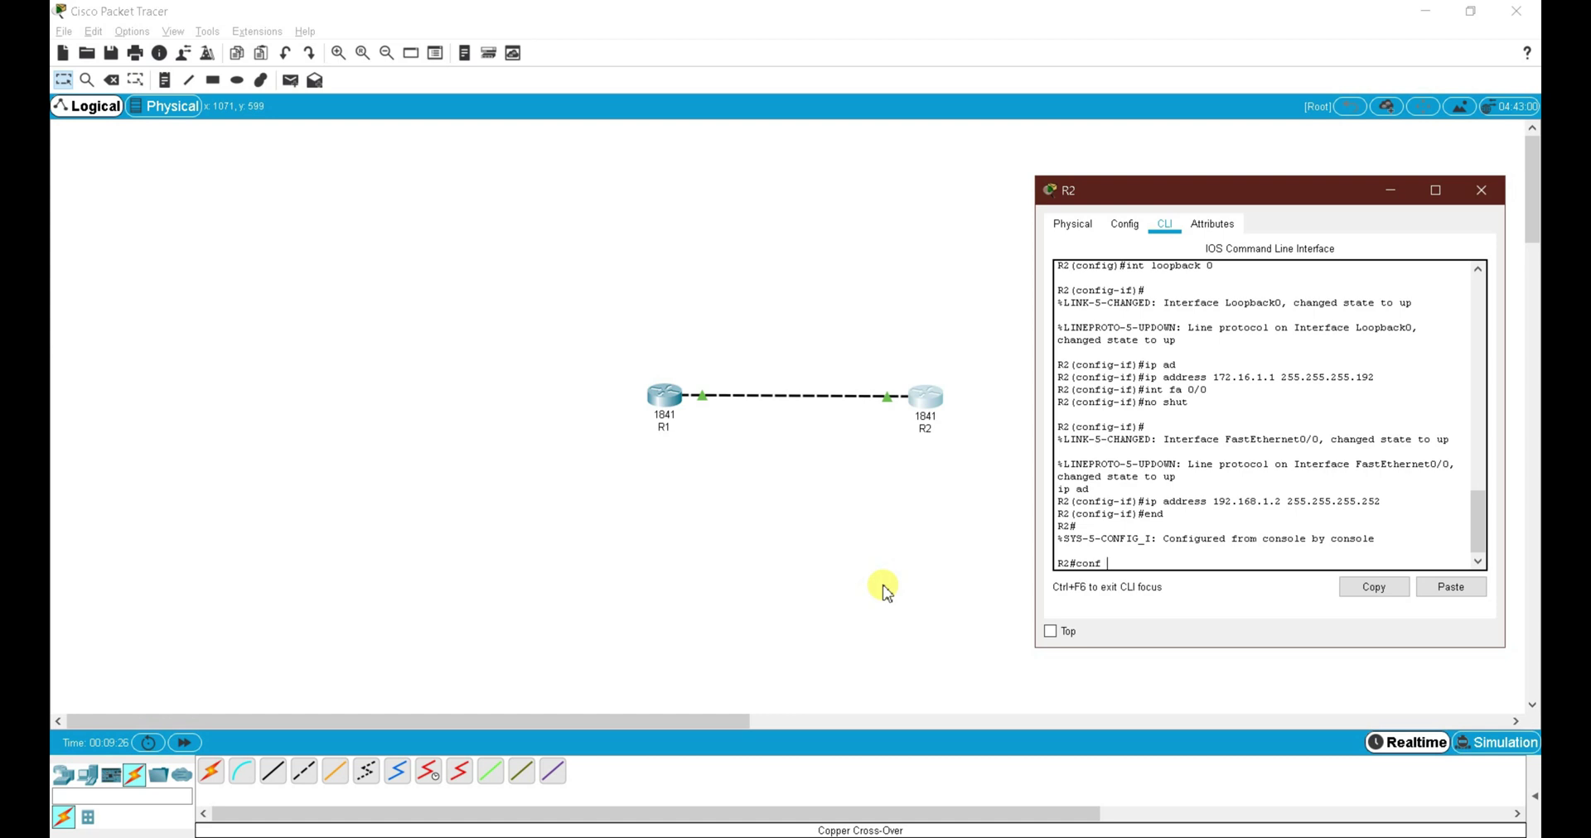
{"action": "key", "text": "Return"}
{"action": "key", "text": "Return"}
{"action": "type", "text": "rout"}
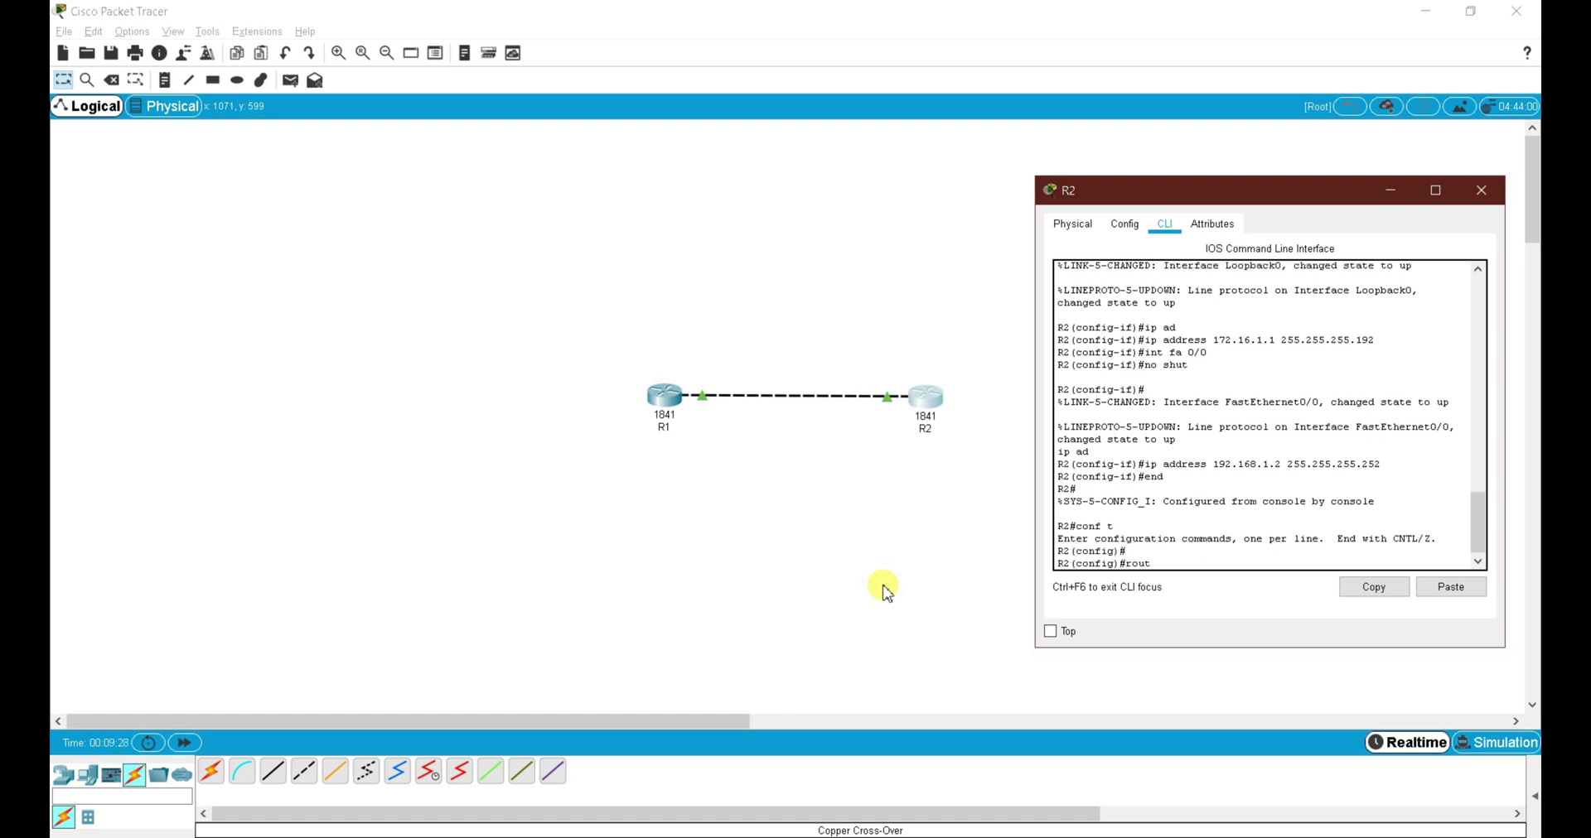
{"action": "key", "text": "Tab"}
{"action": "type", "text": "os"}
{"action": "key", "text": "Tab"}
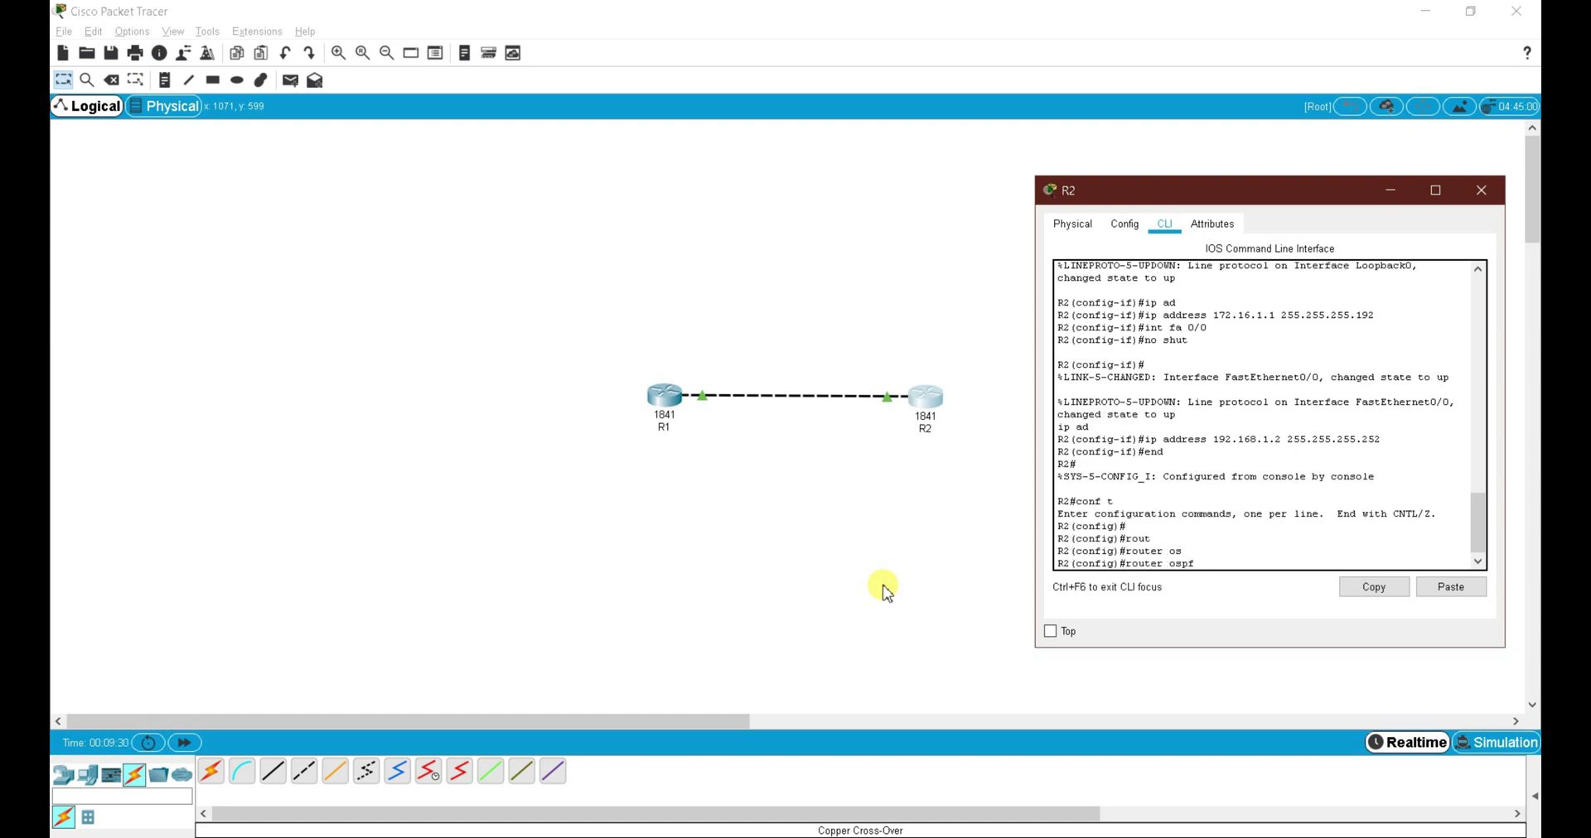
{"action": "type", "text": "1"}
{"action": "key", "text": "Return"}
- Advertise network 192.168.1.0 with wildcard mask 0.0.0.3 in area 0 under R2's OSPF process
{"action": "type", "text": "ne"}
{"action": "key", "text": "Tab"}
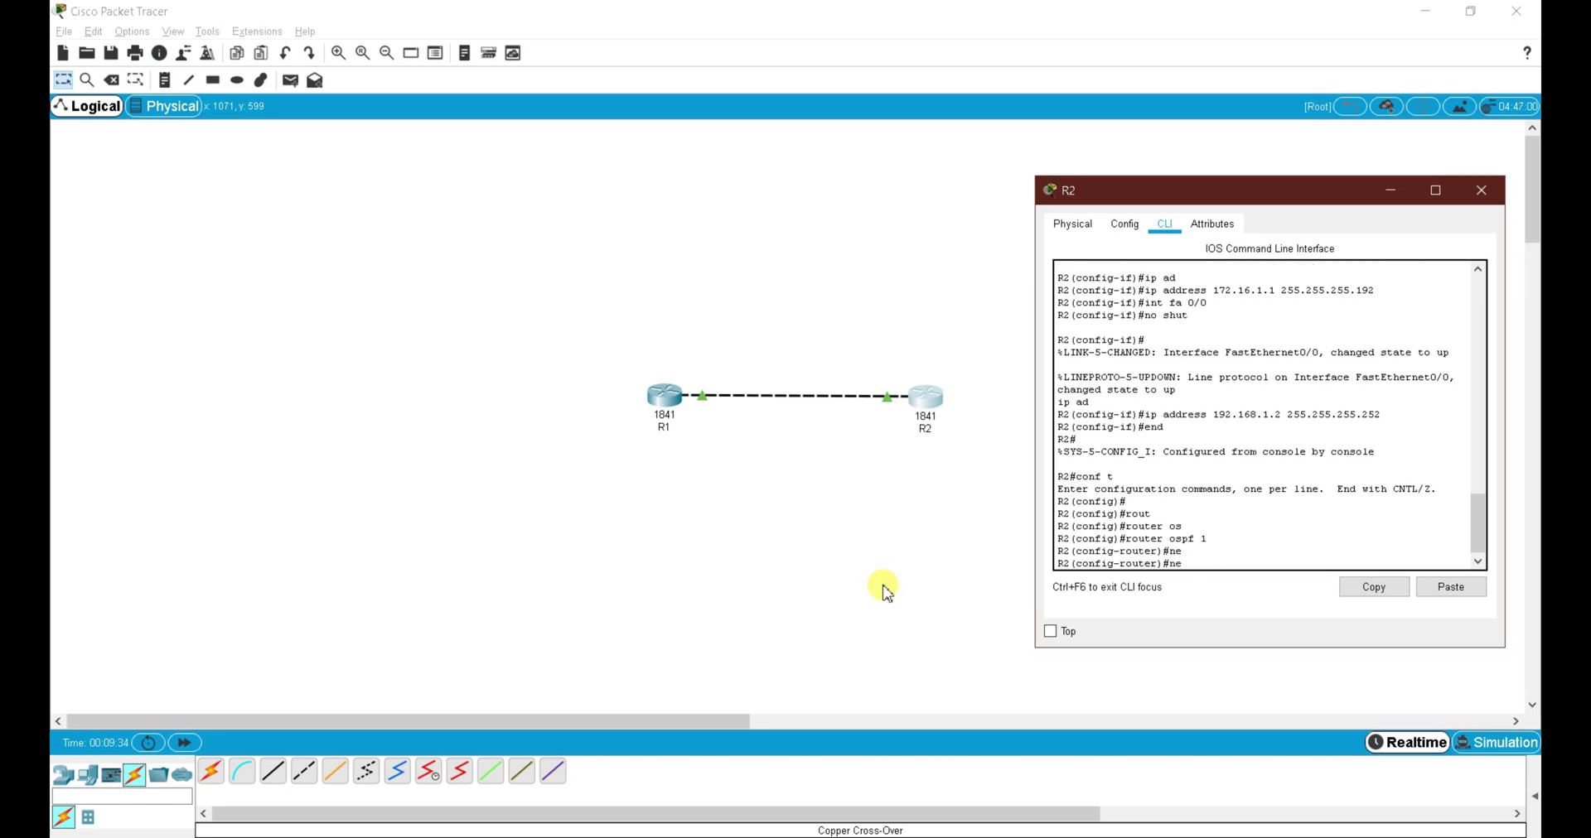
{"action": "type", "text": "t"}
{"action": "key", "text": "Tab"}
{"action": "type", "text": "10"}
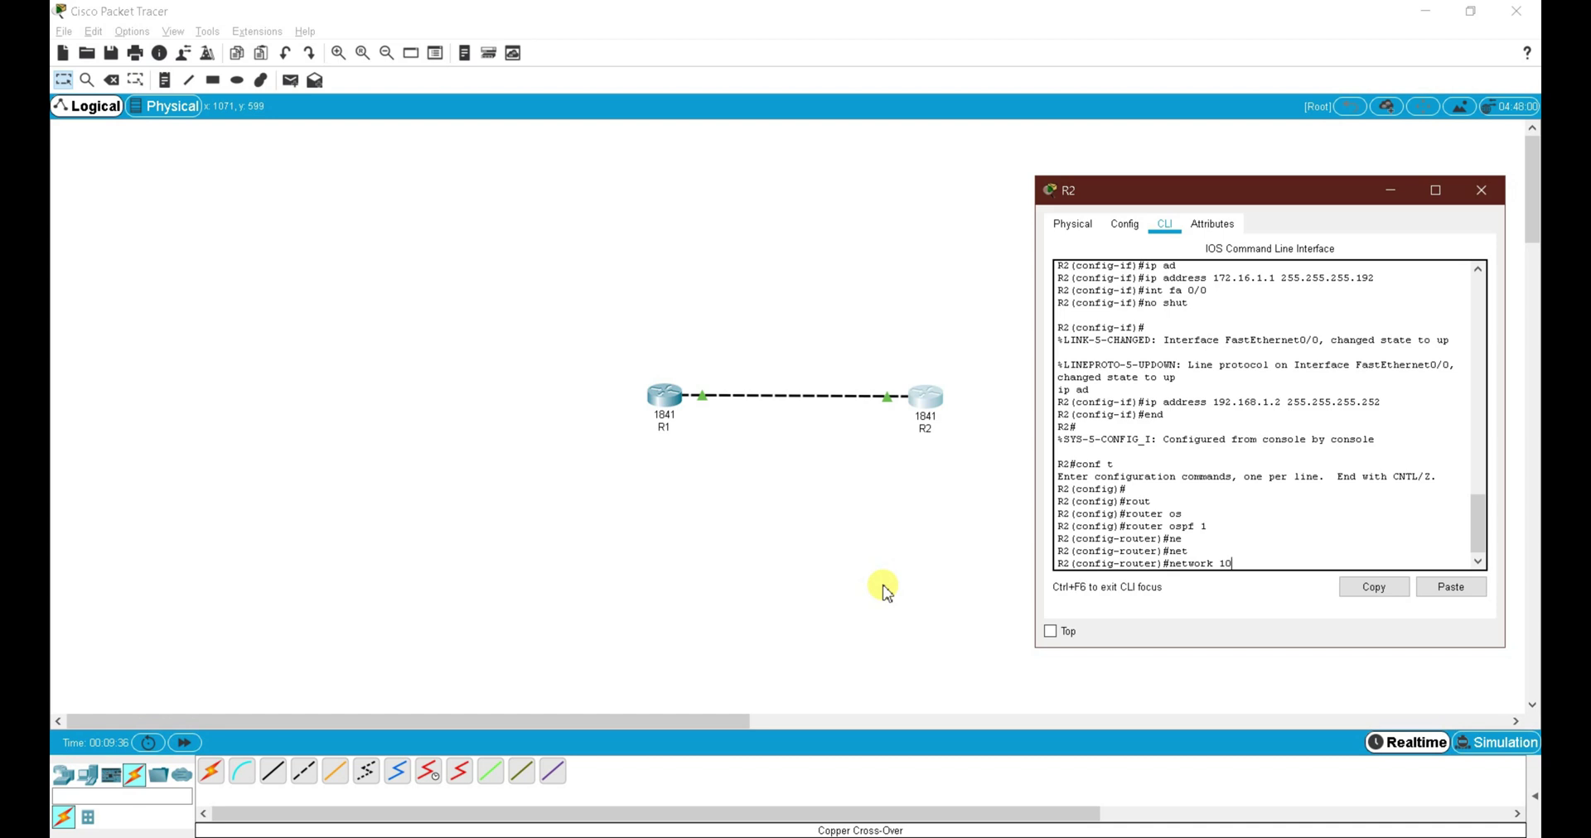
{"action": "type", "text": "92.168.1.0 0.0.0.3 a"}
{"action": "key", "text": "Tab"}
{"action": "type", "text": "0"}
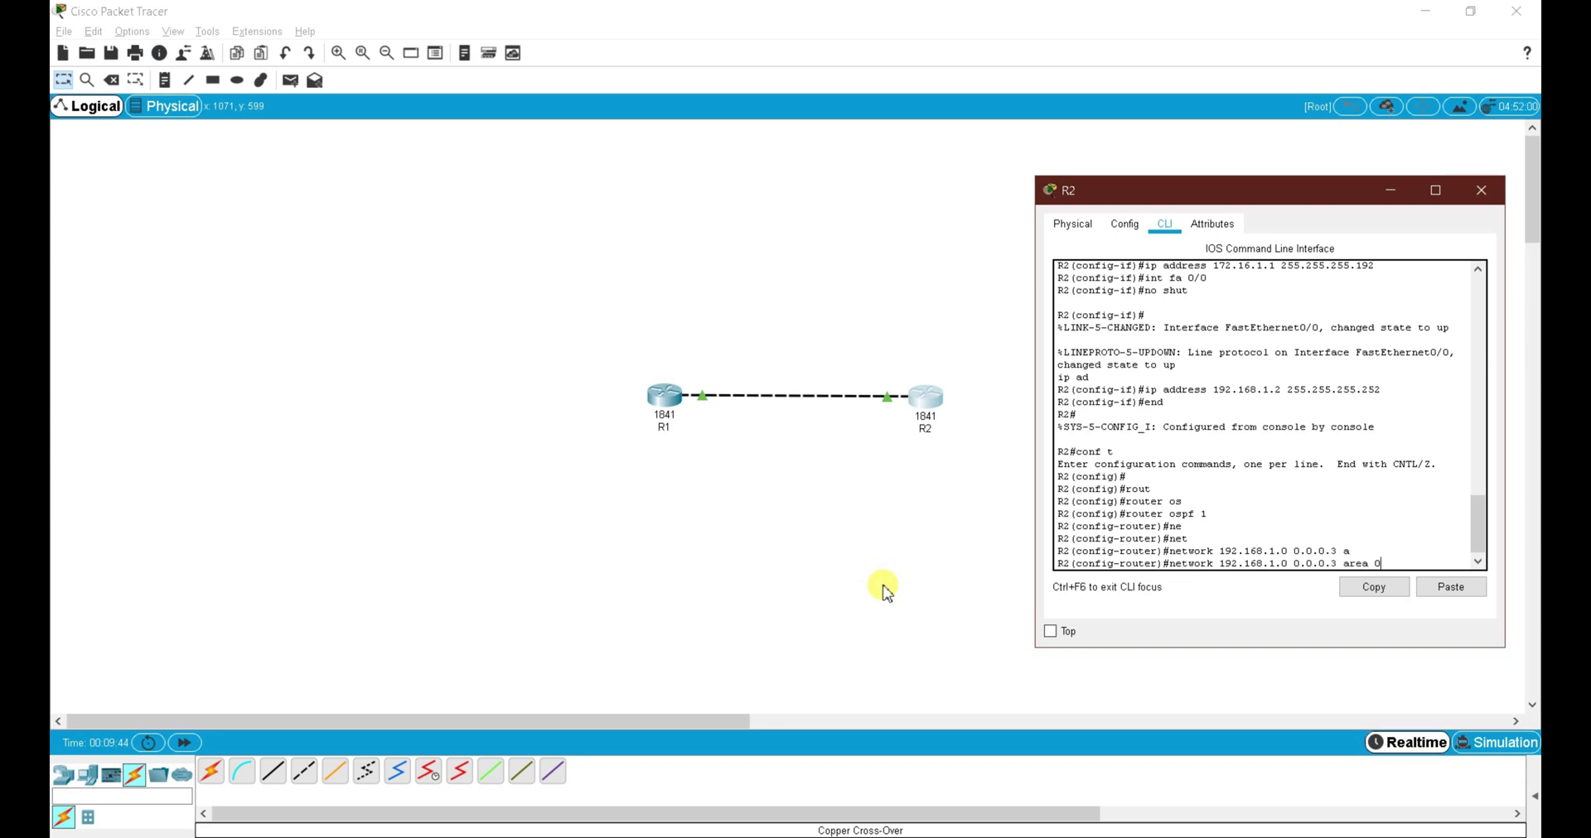
{"action": "key", "text": "Return"}
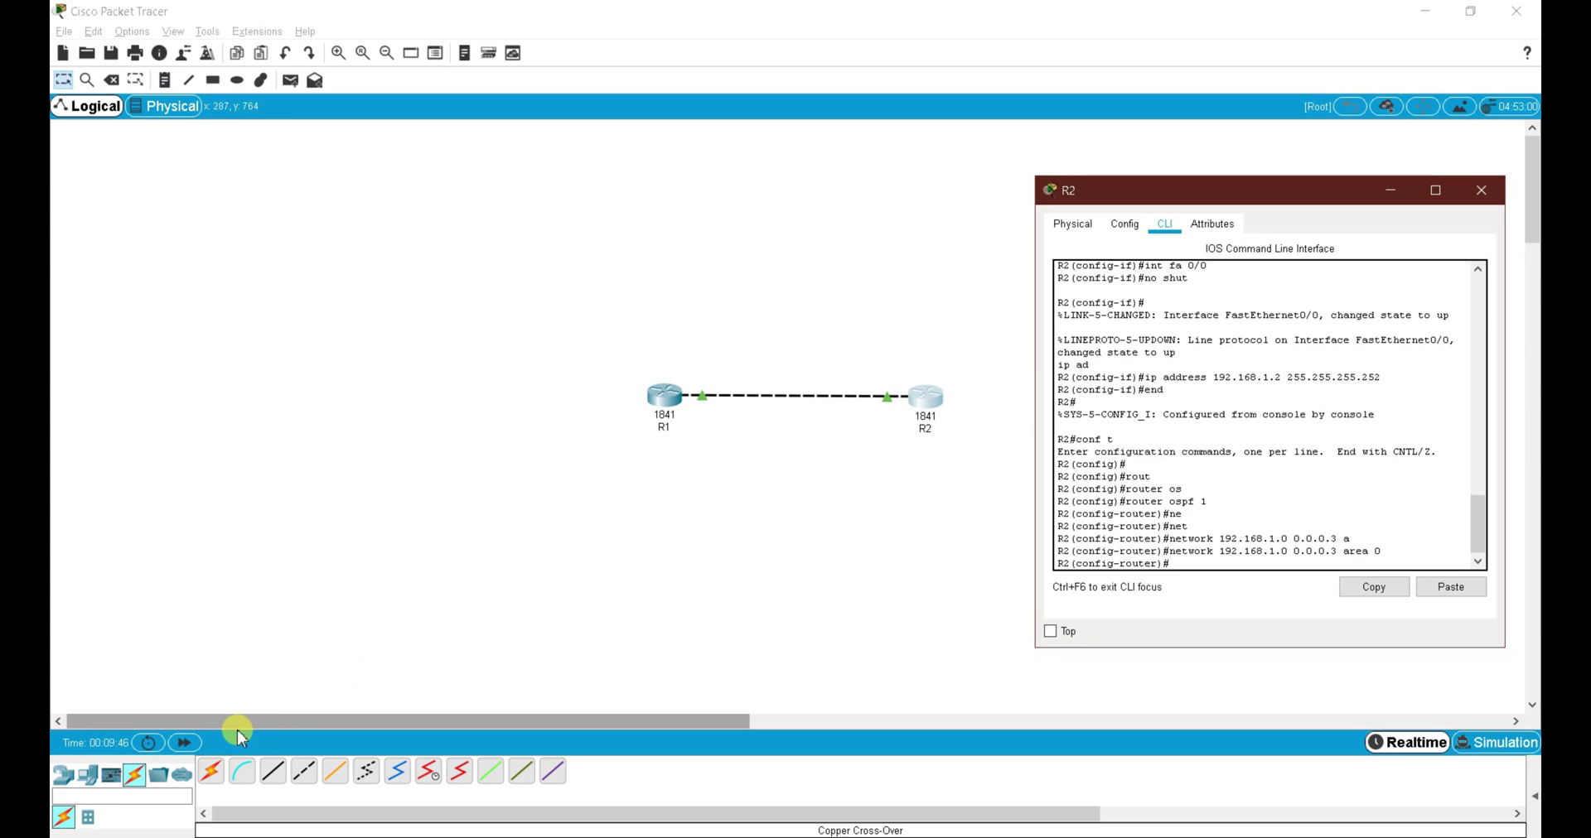
- Fast-forward the simulation time and check the OSPF adjacency messages on R2 and R1
{"action": "left_click", "coordinate": [184, 743]}
{"action": "left_click", "coordinate": [938, 401]}
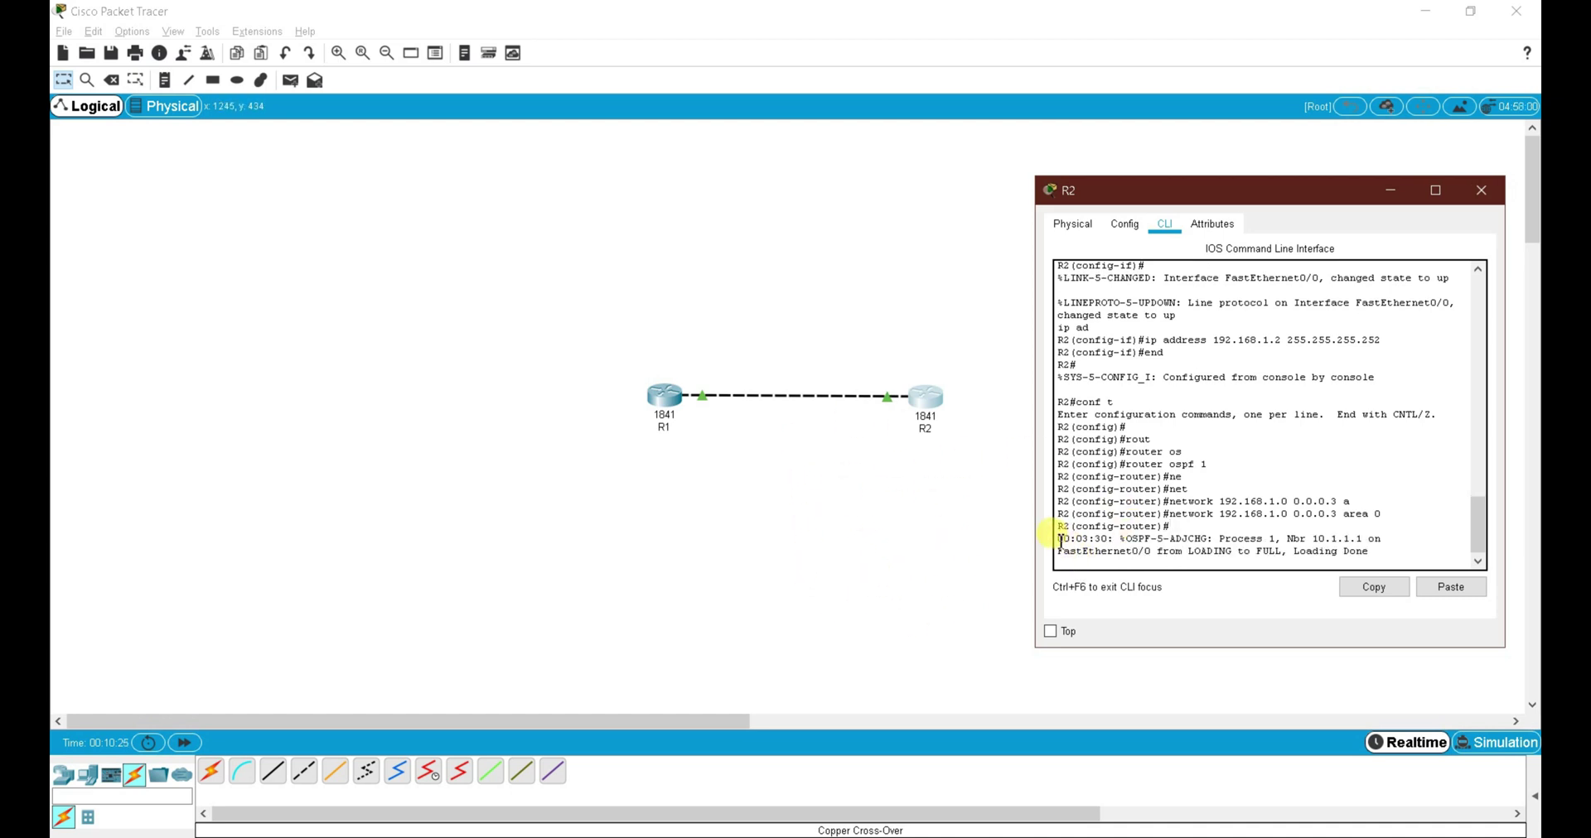
{"action": "left_click_drag", "start_coordinate": [1060, 537], "coordinate": [1375, 552]}
{"action": "left_click", "coordinate": [665, 399]}
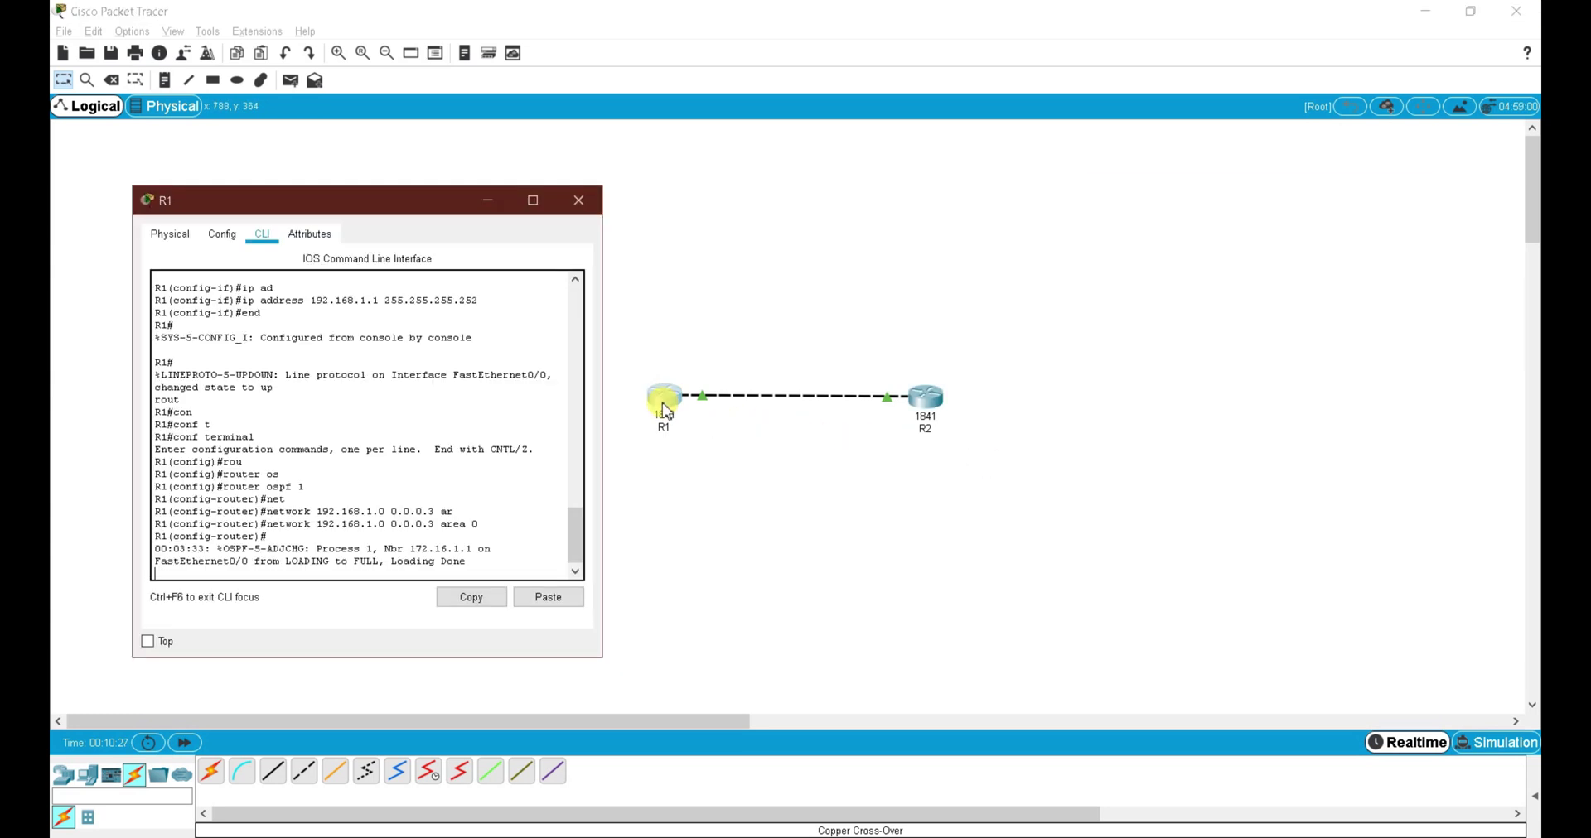
{"action": "left_click_drag", "start_coordinate": [155, 549], "coordinate": [480, 565]}
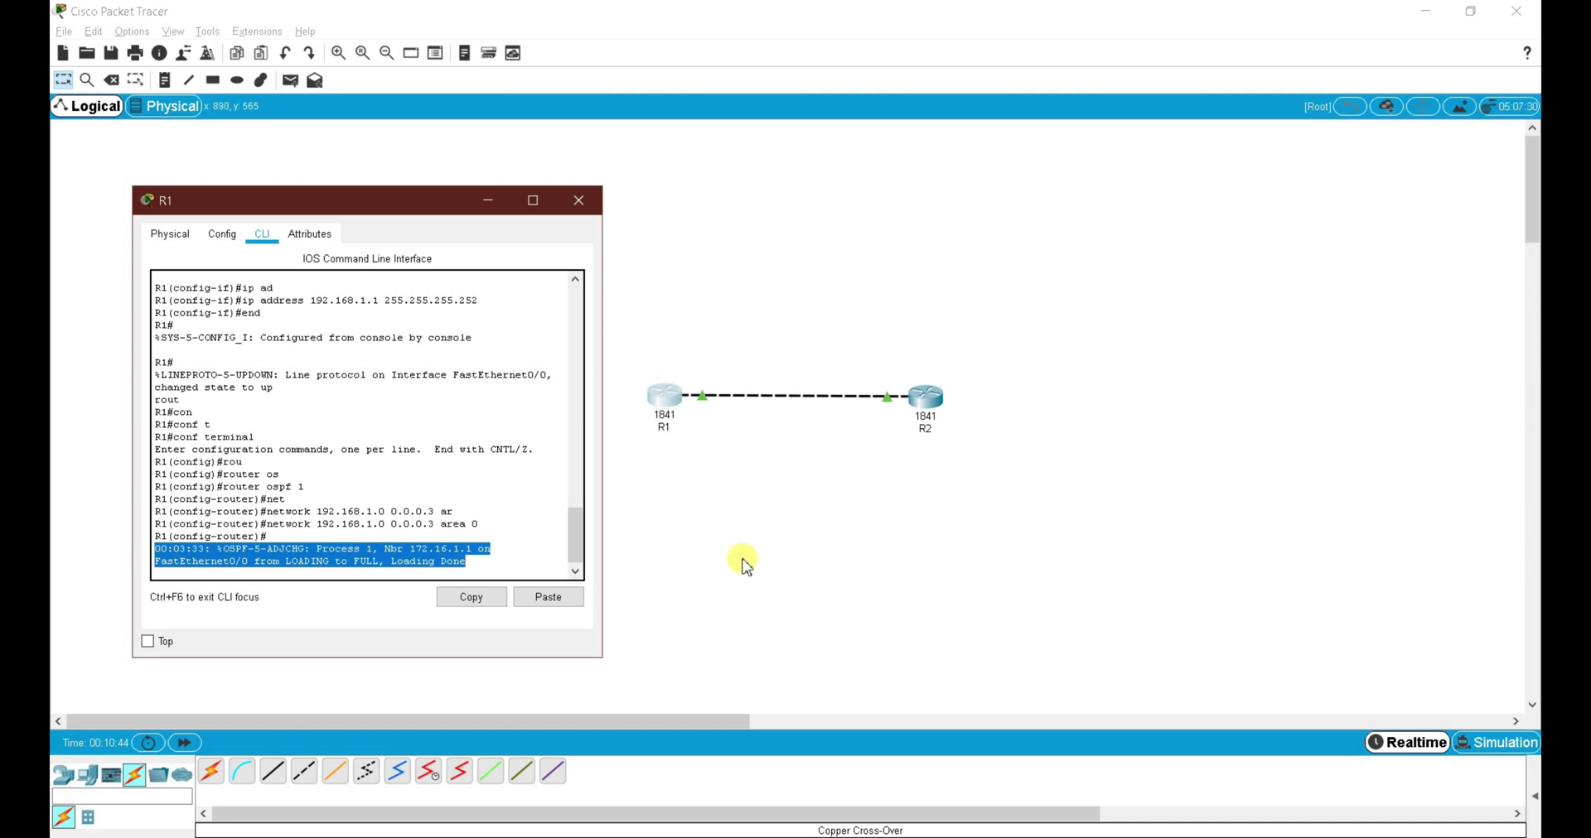
- Re-enter the configuration of OSPF process 1 on R1 with router ospf 1
{"action": "key", "text": "Return"}
{"action": "key", "text": "Return"}
{"action": "type", "text": "router ospf"}
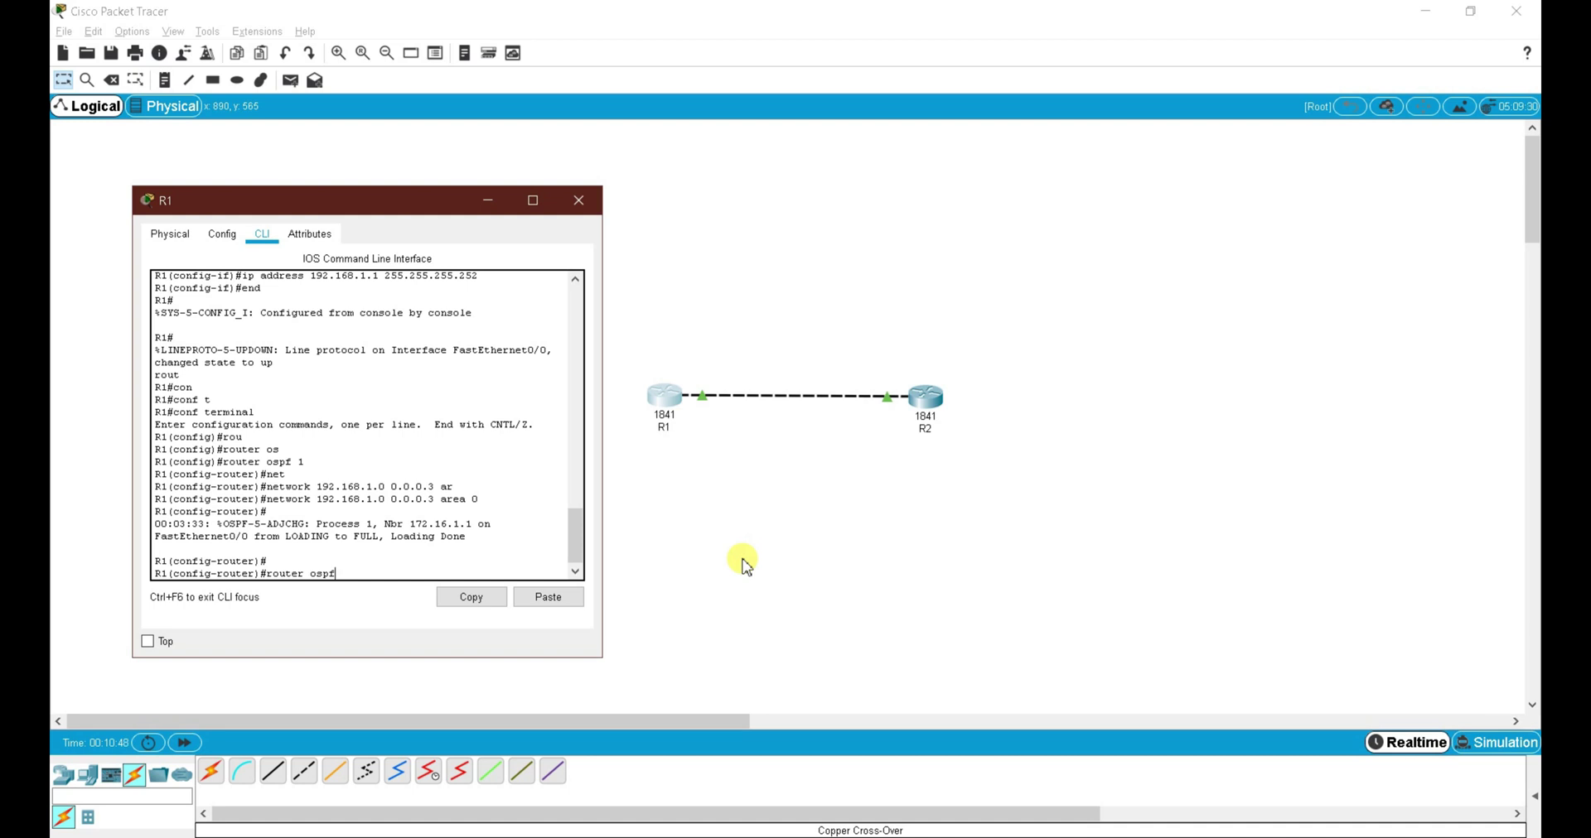
{"action": "key", "text": "Tab"}
{"action": "type", "text": "1"}
{"action": "key", "text": "Return"}
- Advertise network 10.1.1.0 with wildcard mask 0.0.0.255 in area 5 under R1's OSPF process
{"action": "type", "text": "net"}
{"action": "key", "text": "Tab"}
{"action": "type", "text": "10"}
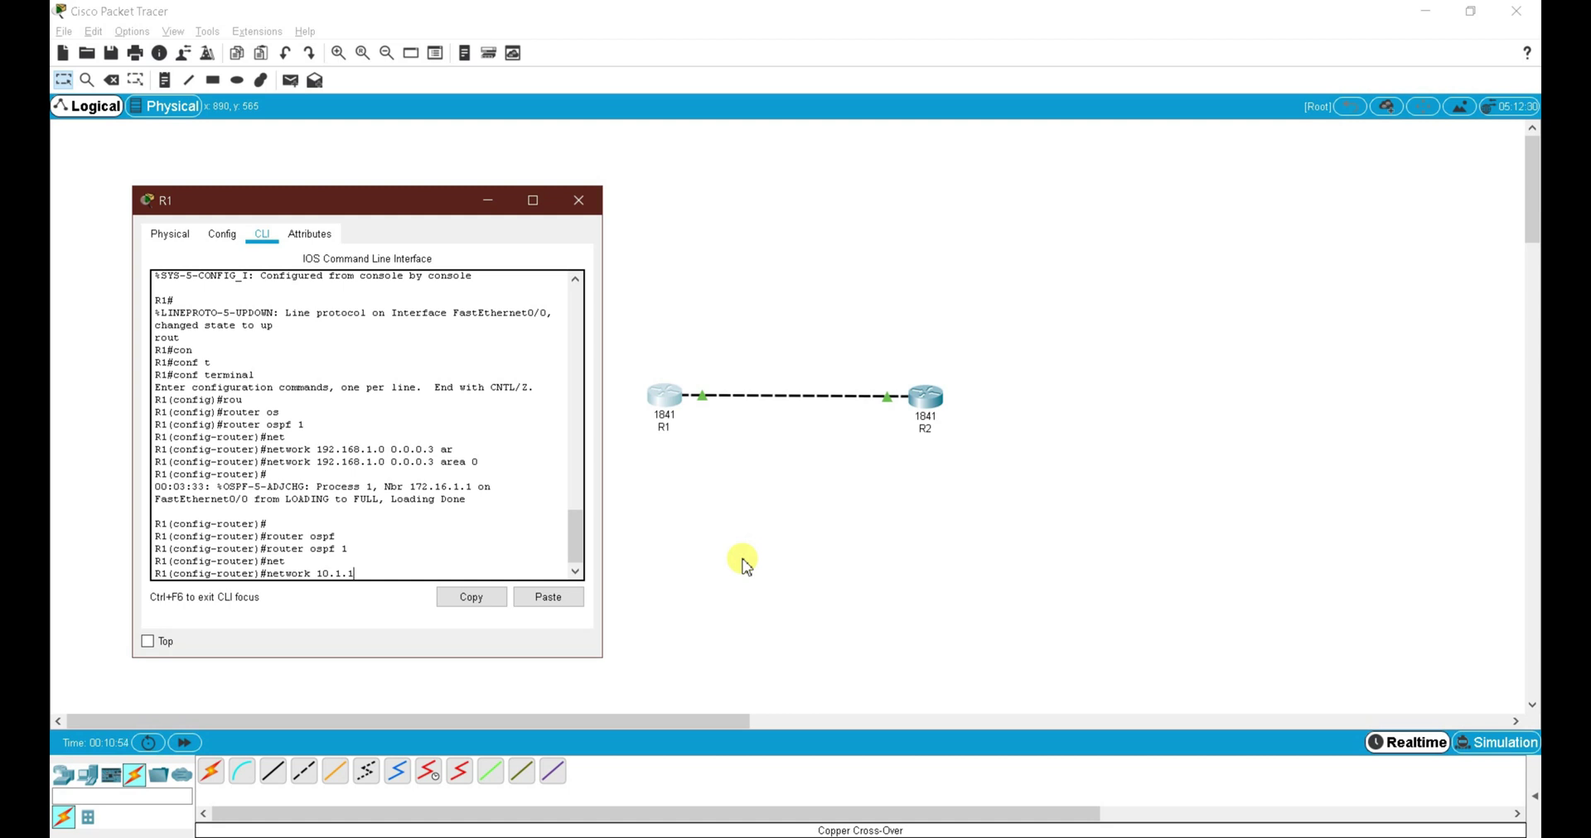
{"action": "type", "text": ".1.1.0 0.0.0.255 are"}
{"action": "key", "text": "Tab"}
{"action": "type", "text": "5"}
{"action": "key", "text": "Return"}
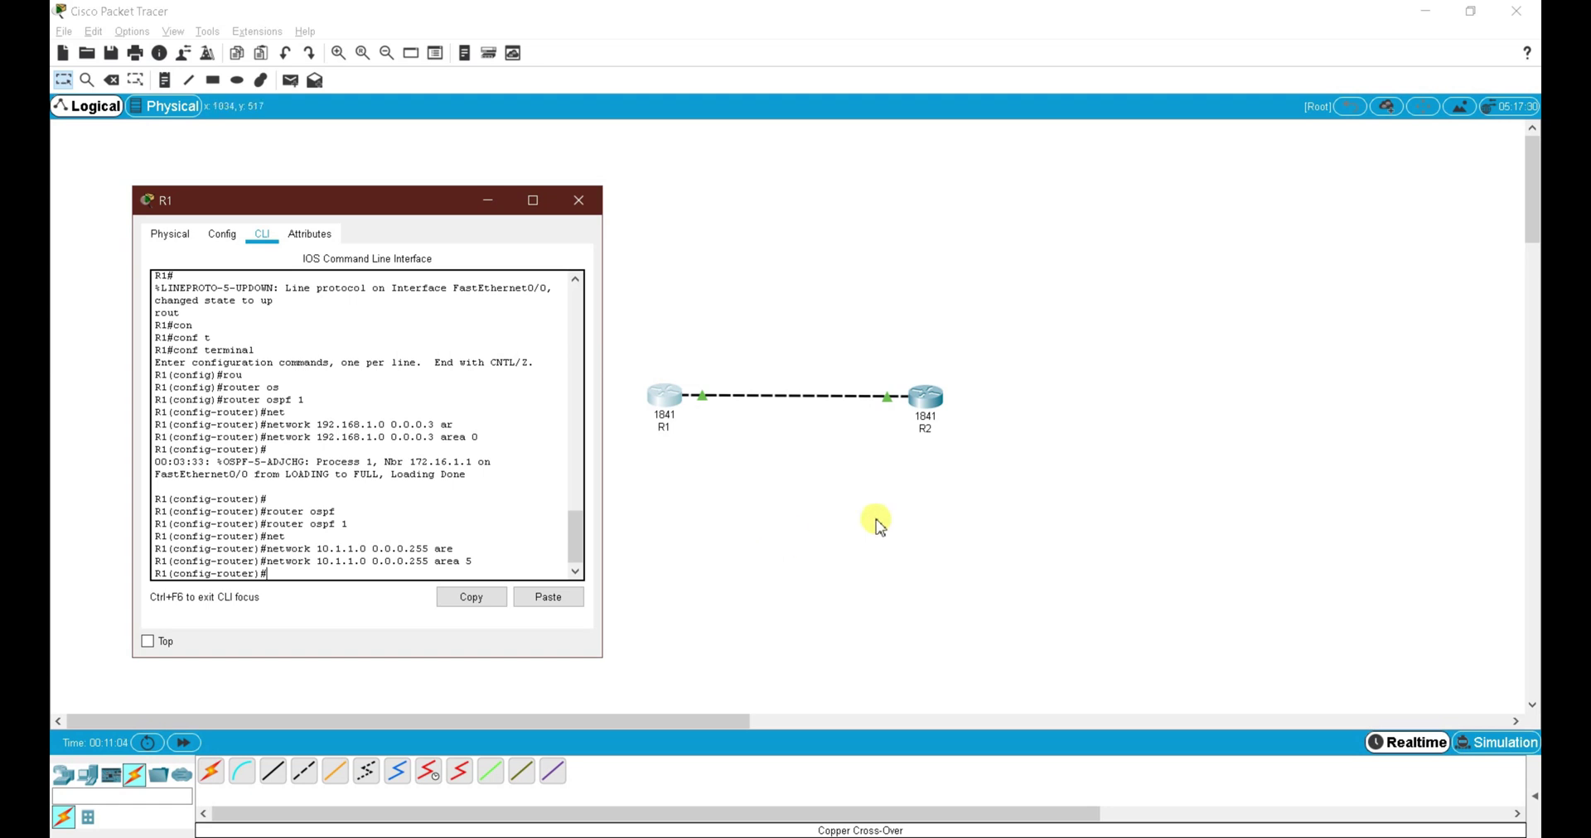
- Switch to R2's command line and re-enter OSPF process 1 with router ospf 1
{"action": "left_click", "coordinate": [935, 404]}
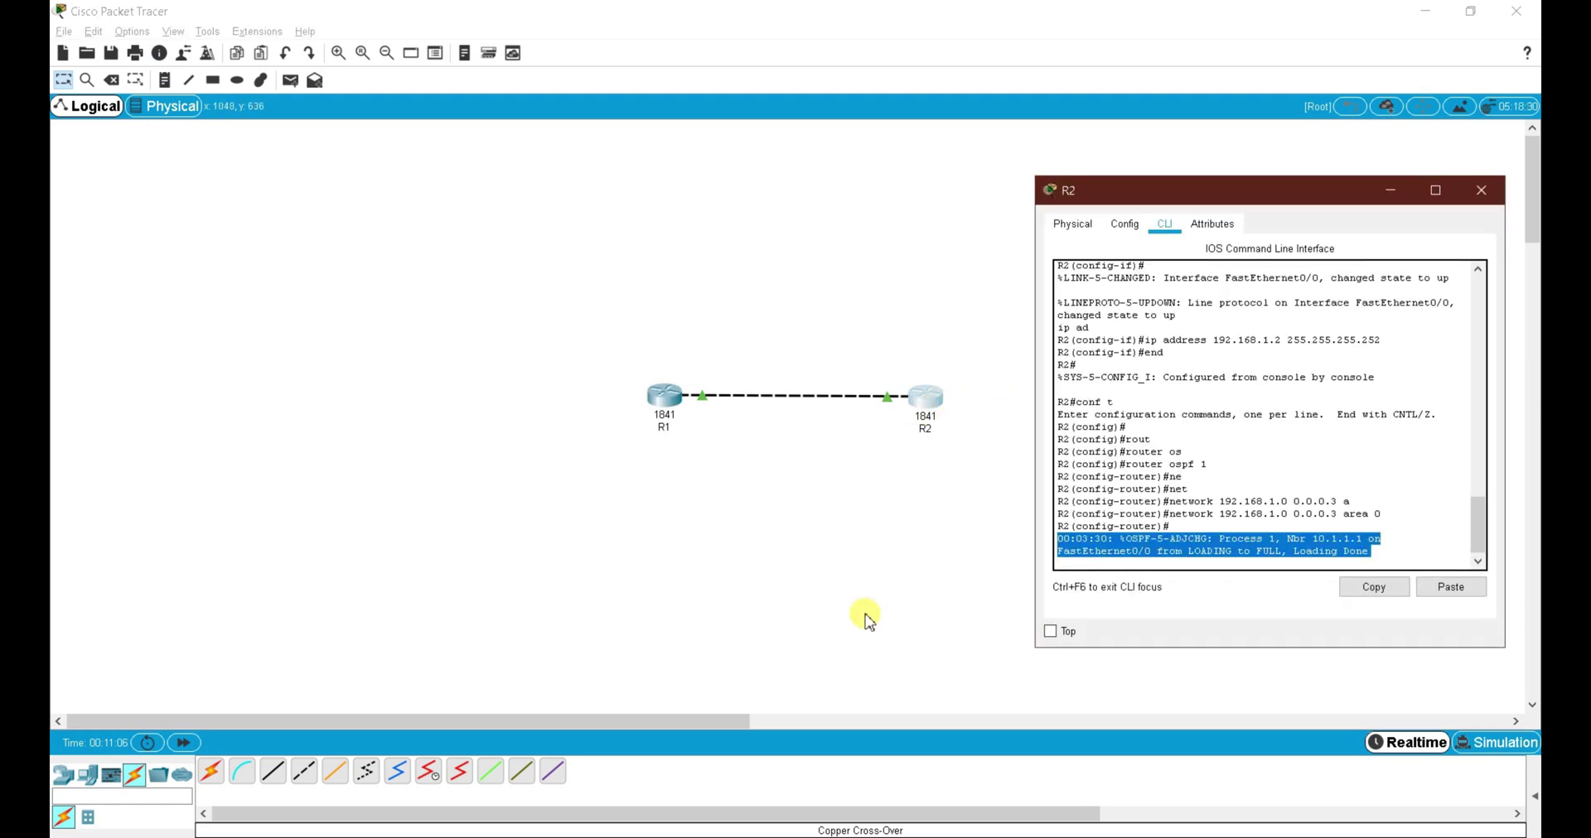
{"action": "key", "text": "Return"}
{"action": "key", "text": "Return"}
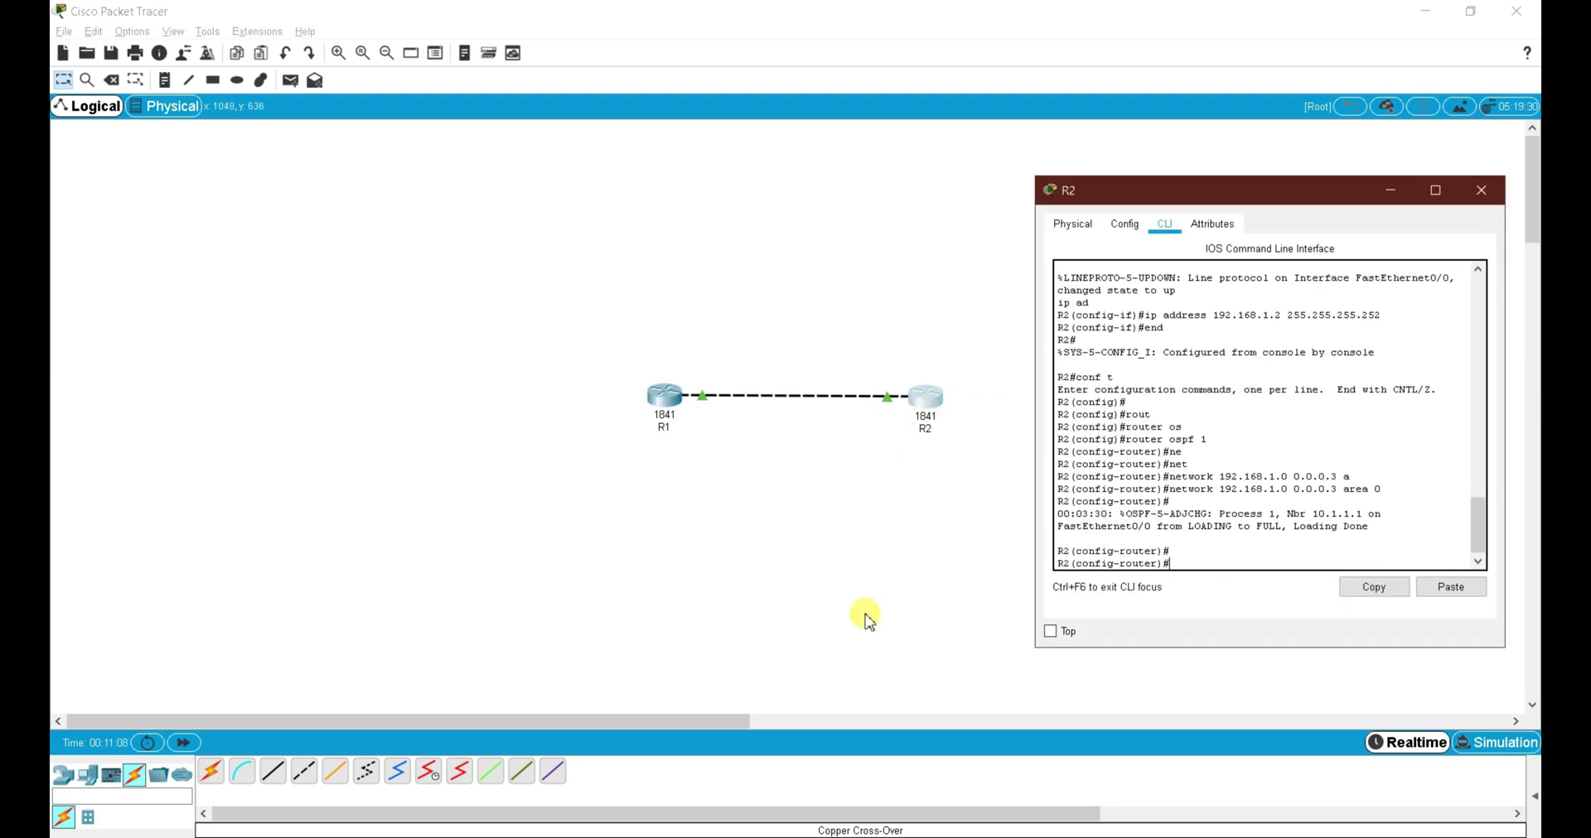
{"action": "type", "text": "ro"}
{"action": "type", "text": "uter os"}
{"action": "type", "text": "pf 1"}
- Advertise network 172.16.1.0 with wildcard mask 0.0.0.255 in area 10 under R2's OSPF process
{"action": "type", "text": "ne"}
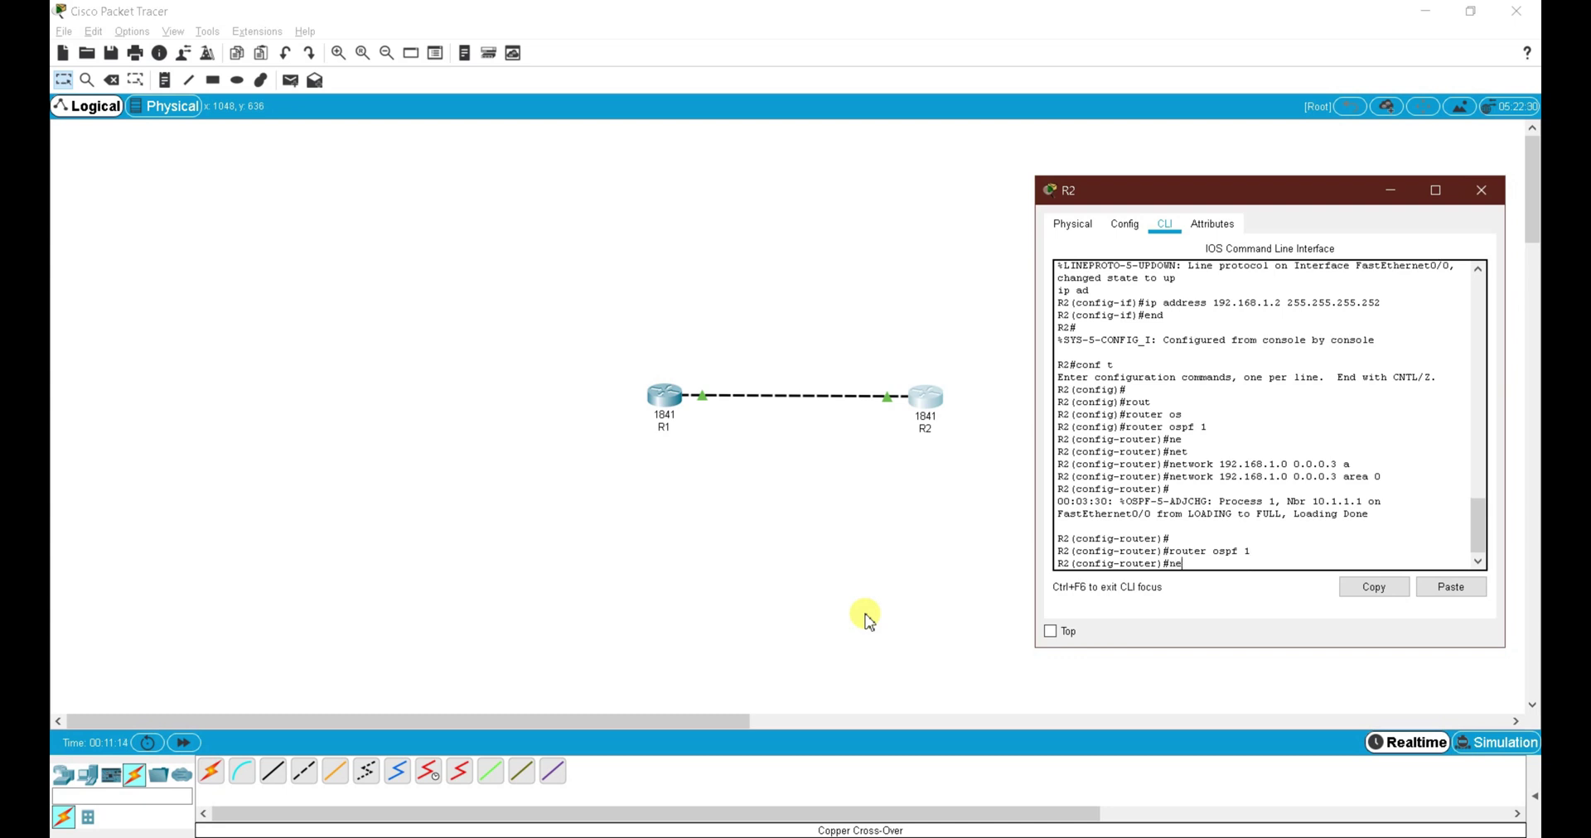
{"action": "type", "text": "two"}
{"action": "key", "text": "Tab"}
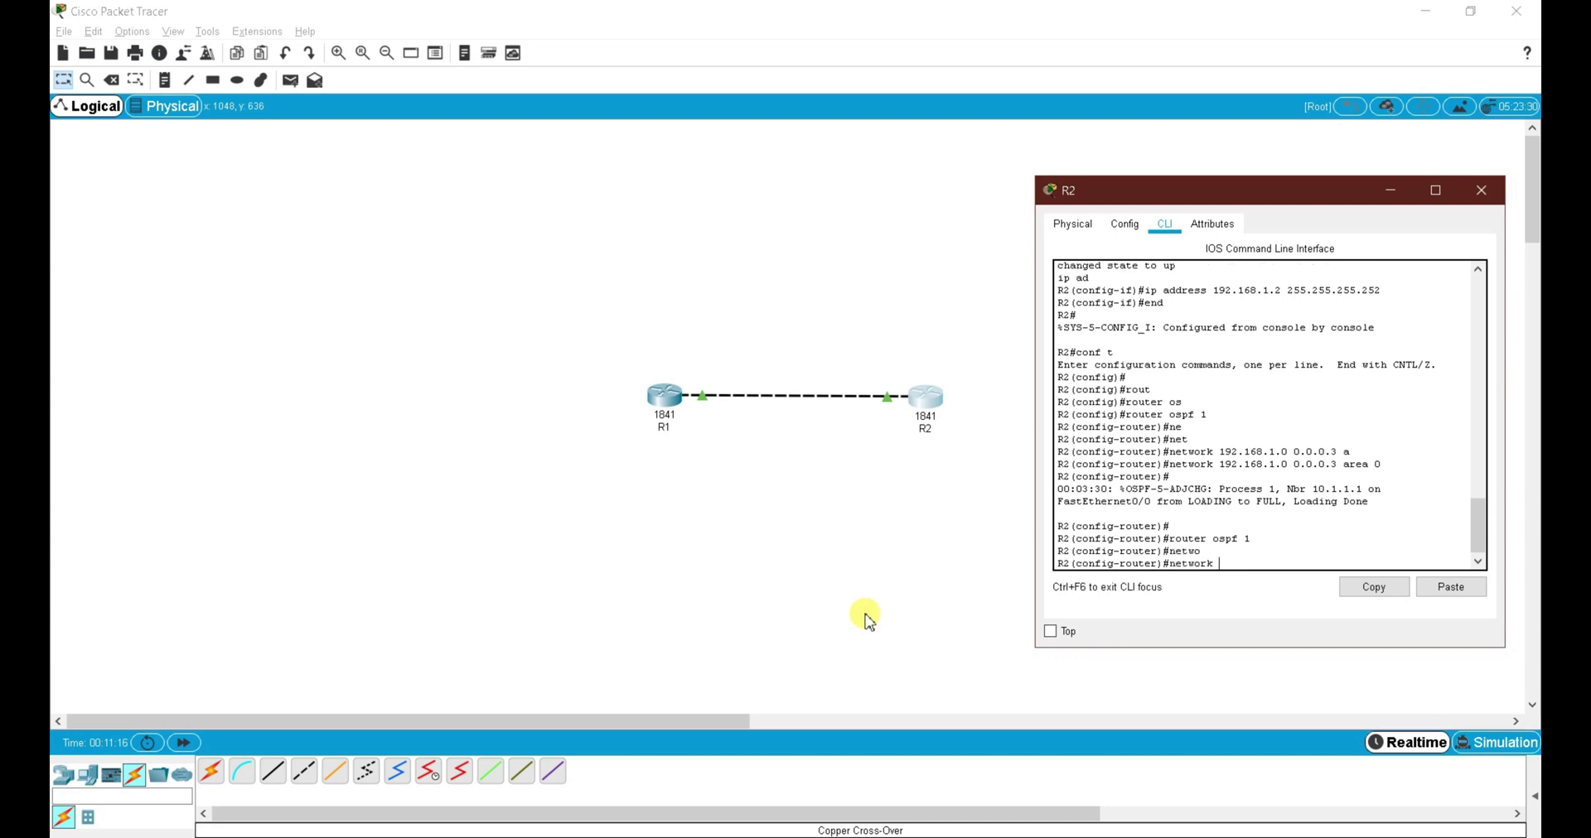
{"action": "type", "text": "172.16.1.0 0.0.0.255 ar"}
{"action": "key", "text": "Tab"}
{"action": "type", "text": "1"}
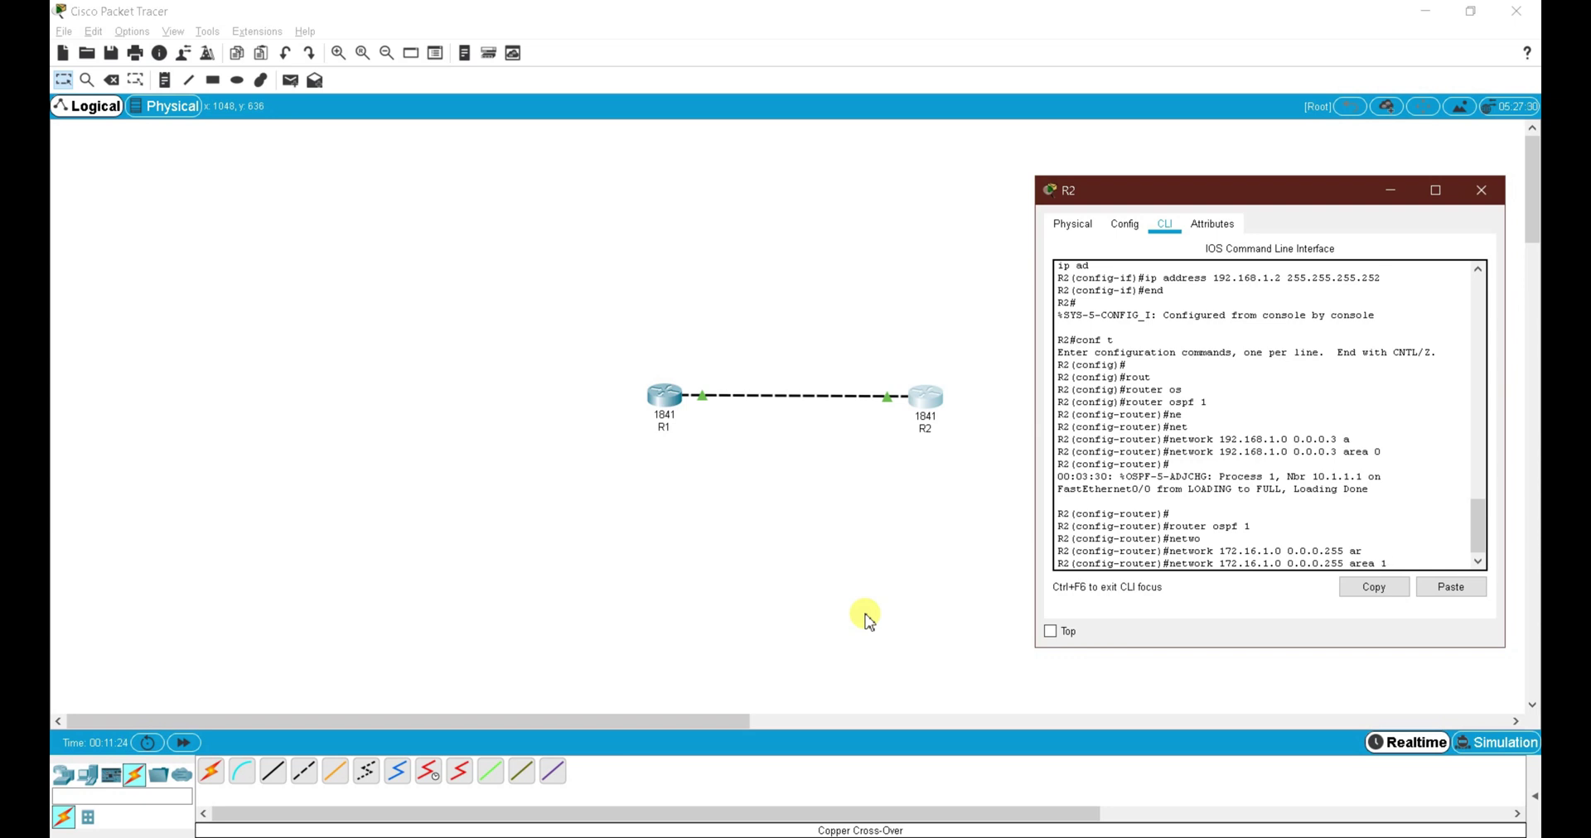
{"action": "type", "text": "0"}
{"action": "key", "text": "Return"}
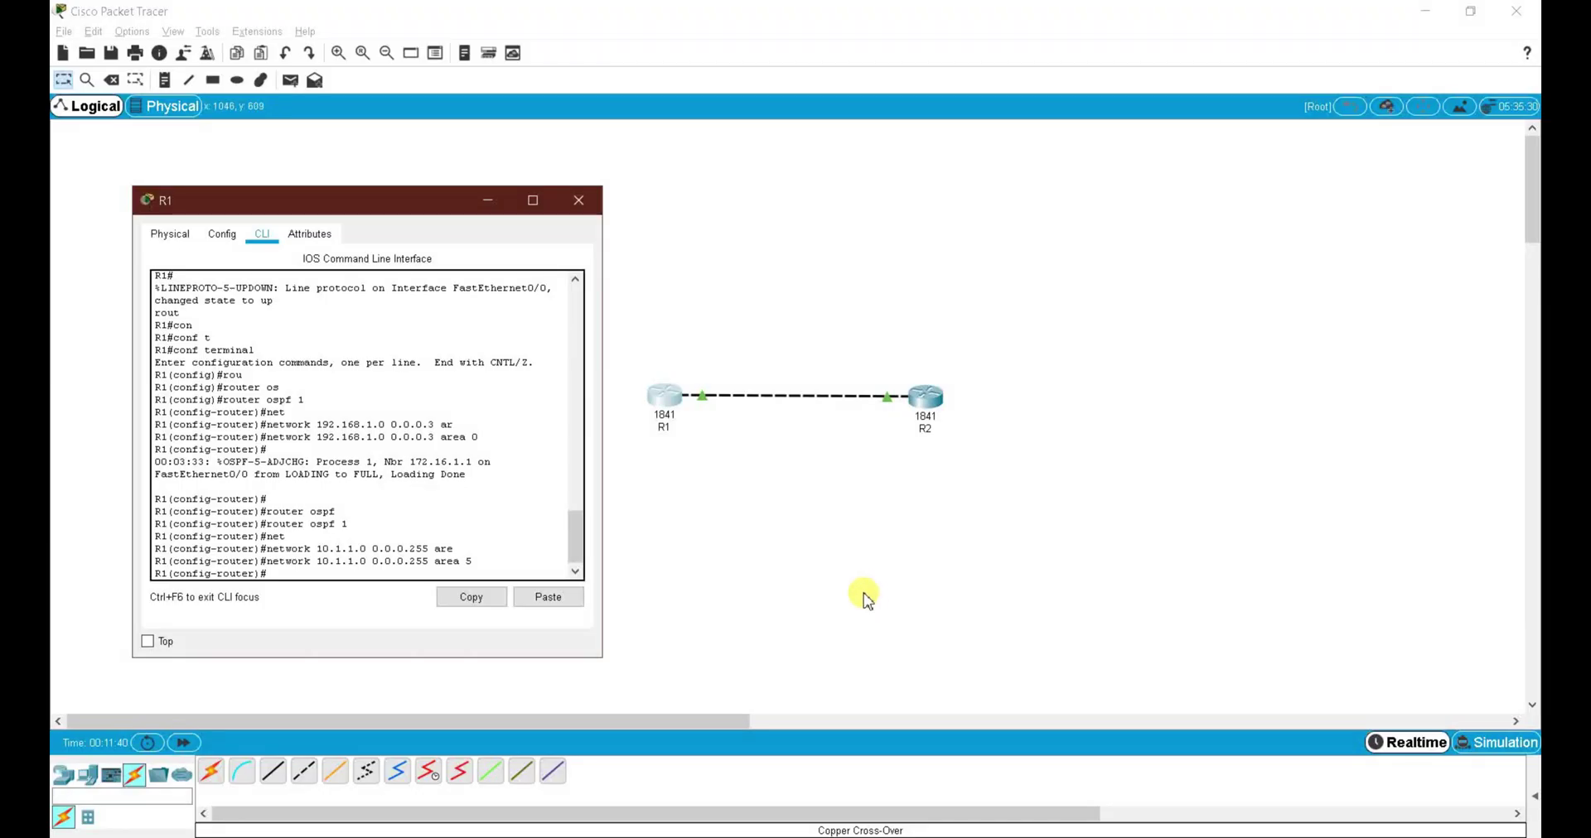
- Leave configuration mode on R1 with the end command
{"action": "type", "text": "end"}
{"action": "key", "text": "Return"}
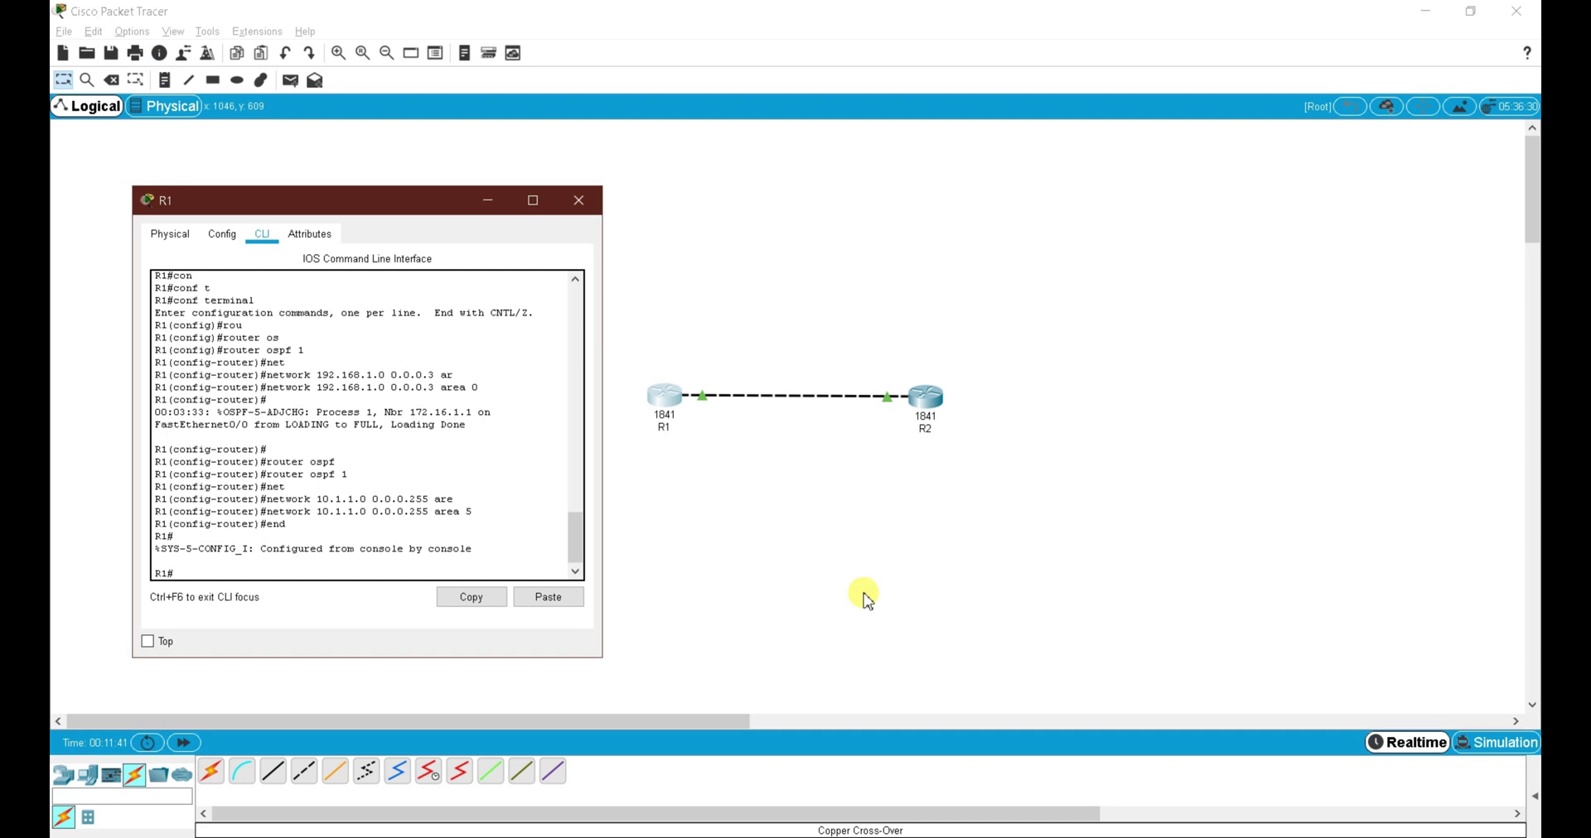
{"action": "key", "text": "Return"}
- List the available options of the show ip and show ip ospf commands on R1
{"action": "type", "text": "sho"}
{"action": "key", "text": "Tab"}
{"action": "type", "text": "ip"}
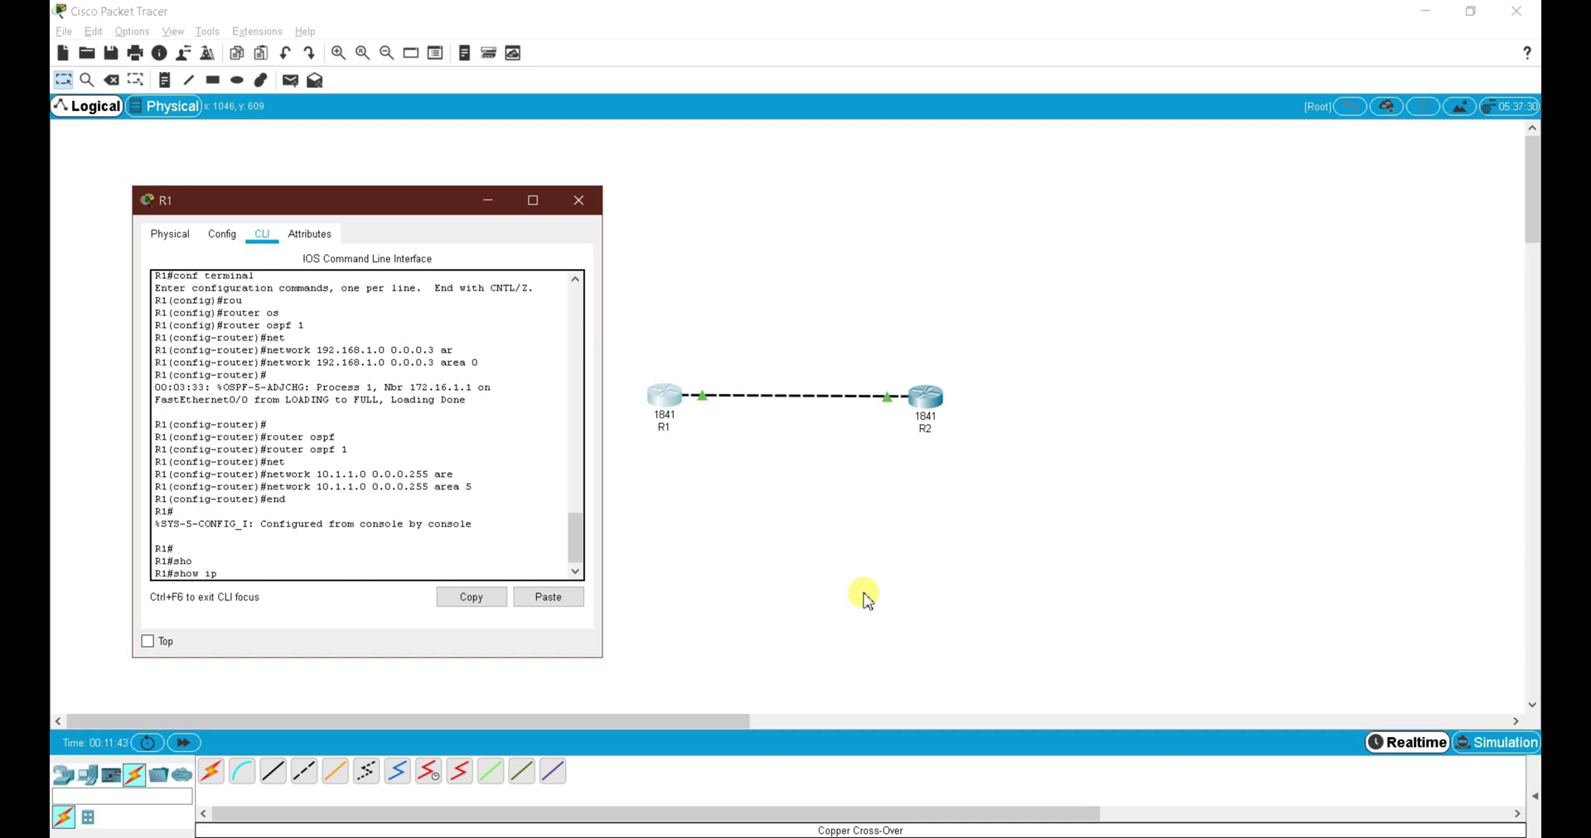
{"action": "type", "text": " ?"}
{"action": "type", "text": "s"}
{"action": "key", "text": "Tab"}
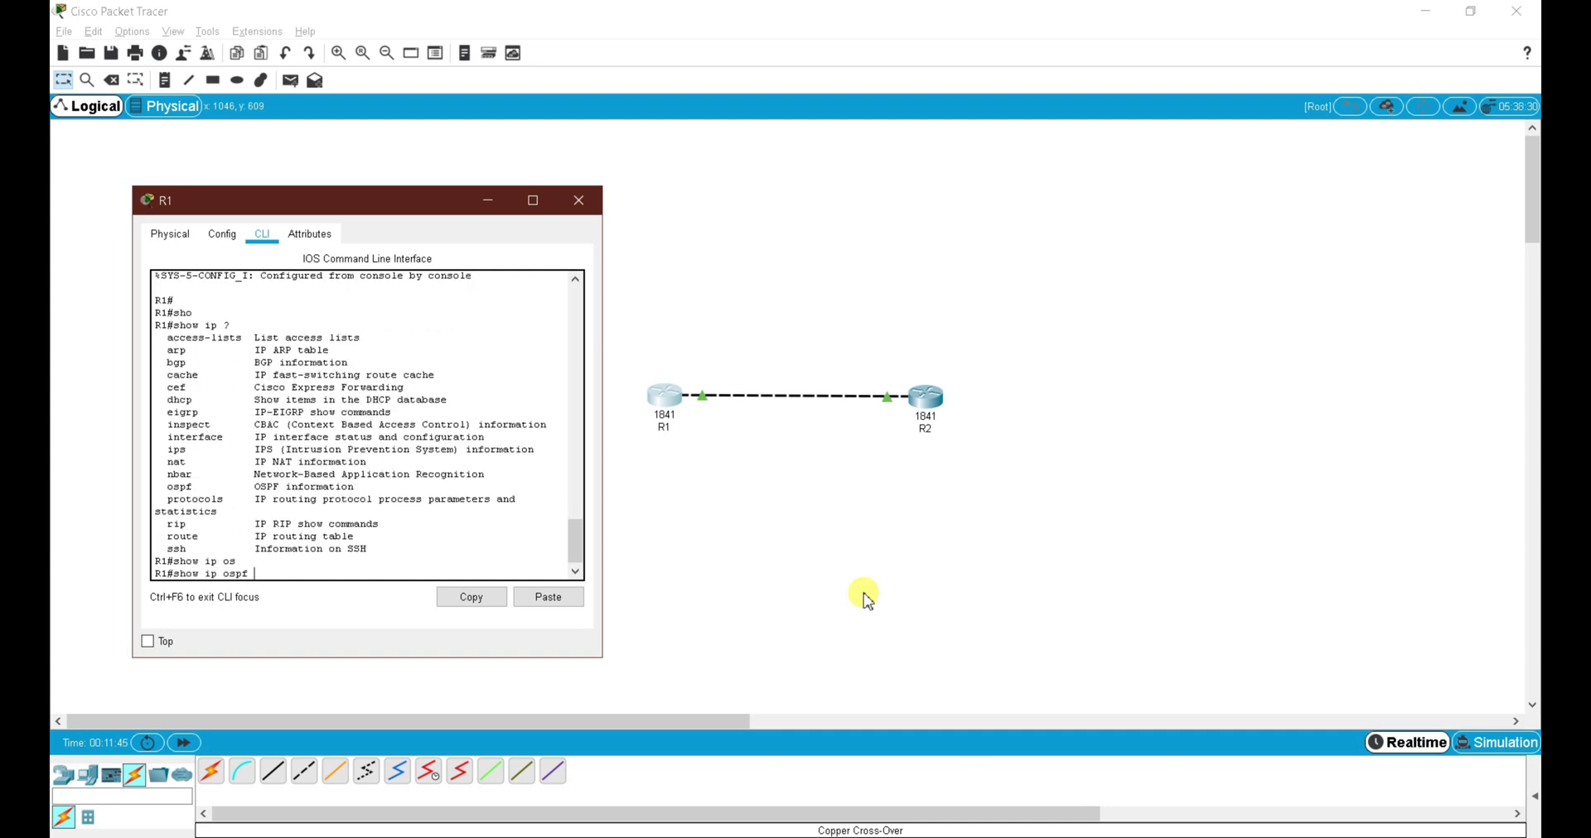
{"action": "type", "text": "?"}
- List the show ip route options on R1, display its OSPF routes with show ip route ospf and highlight the next hop
{"action": "key", "text": "BackSpace"}
{"action": "key", "text": "BackSpace"}
{"action": "key", "text": "BackSpace"}
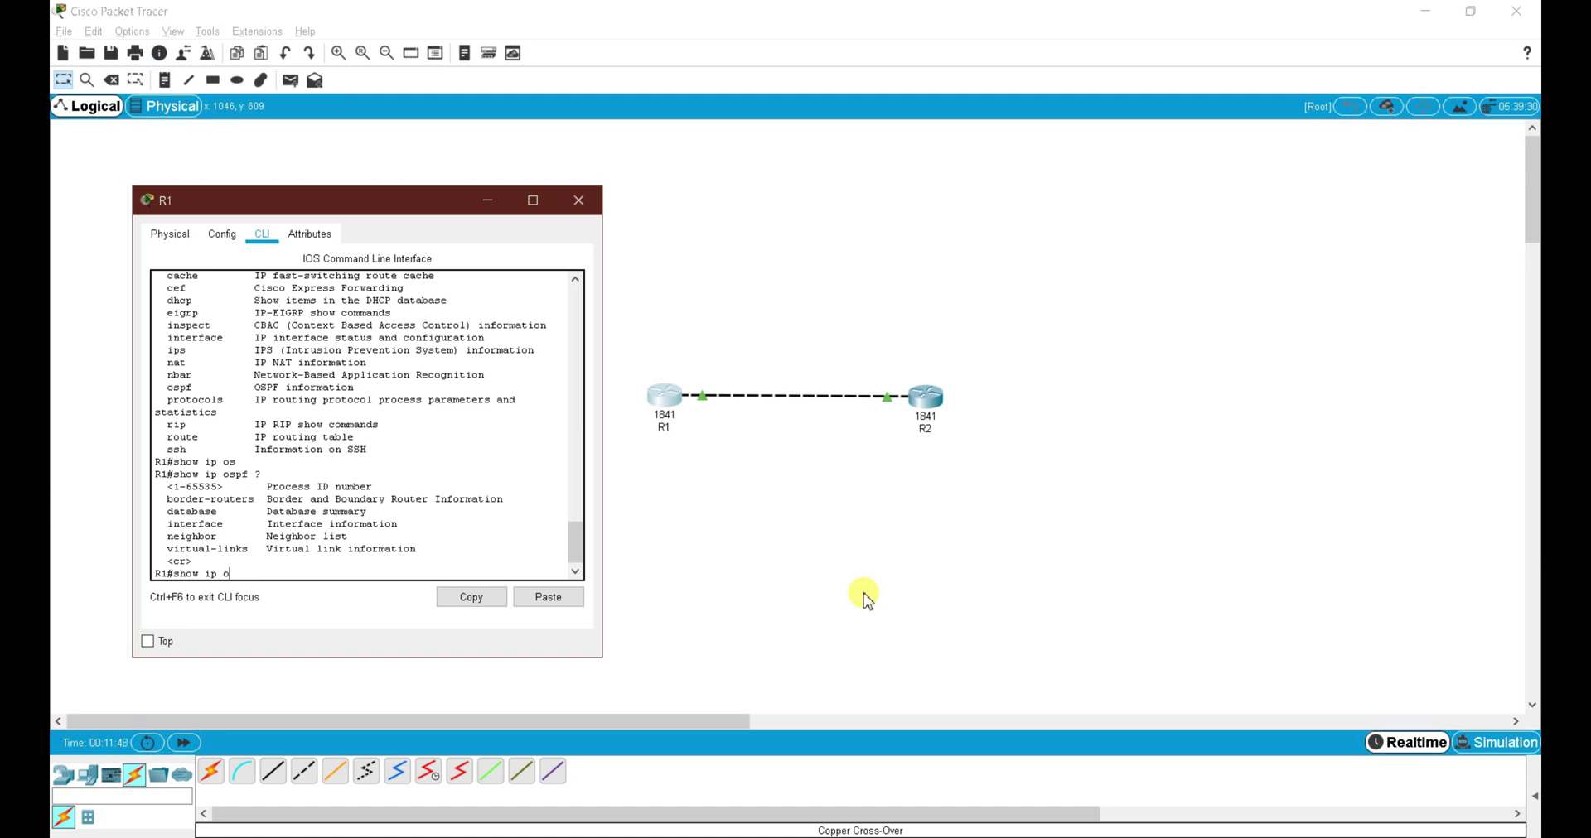
{"action": "key", "text": "Tab"}
{"action": "key", "text": "BackSpace"}
{"action": "type", "text": "ro"}
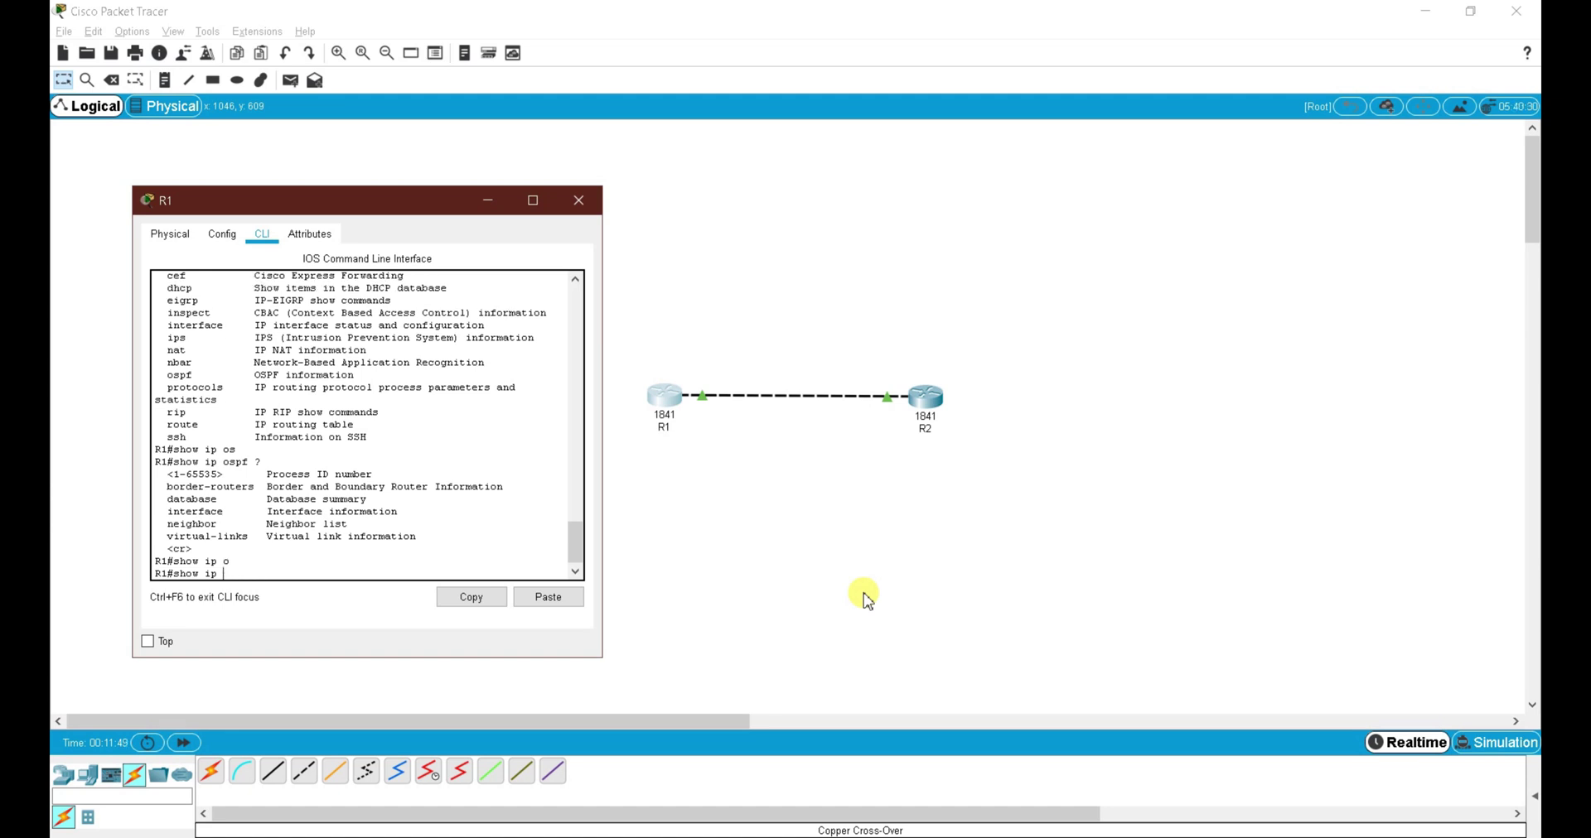
{"action": "key", "text": "Tab"}
{"action": "type", "text": "?os"}
{"action": "key", "text": "Tab"}
{"action": "key", "text": "Return"}
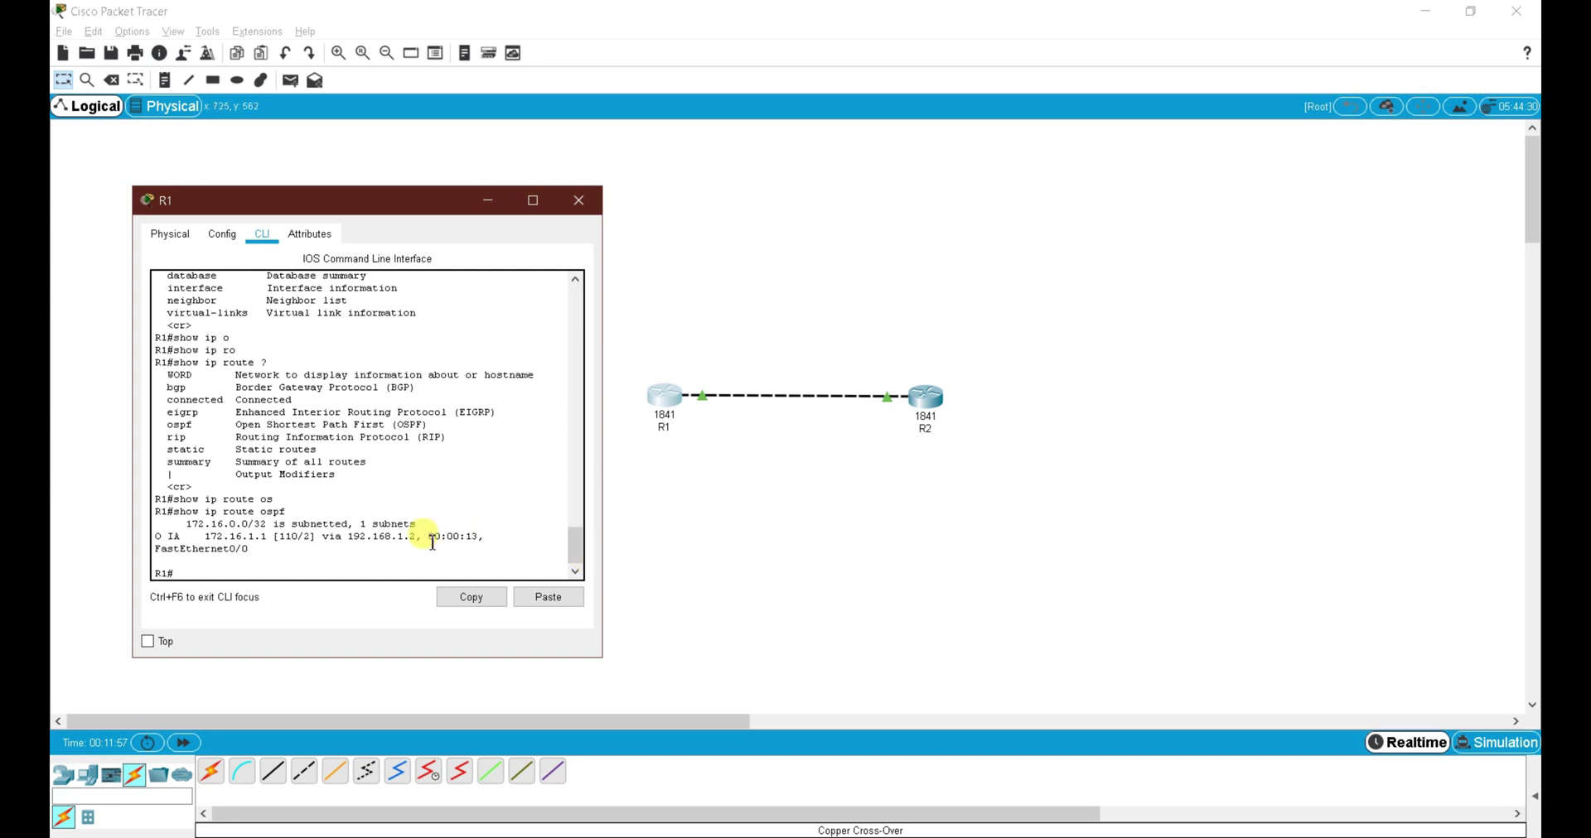
{"action": "left_click_drag", "start_coordinate": [422, 539], "coordinate": [335, 538]}
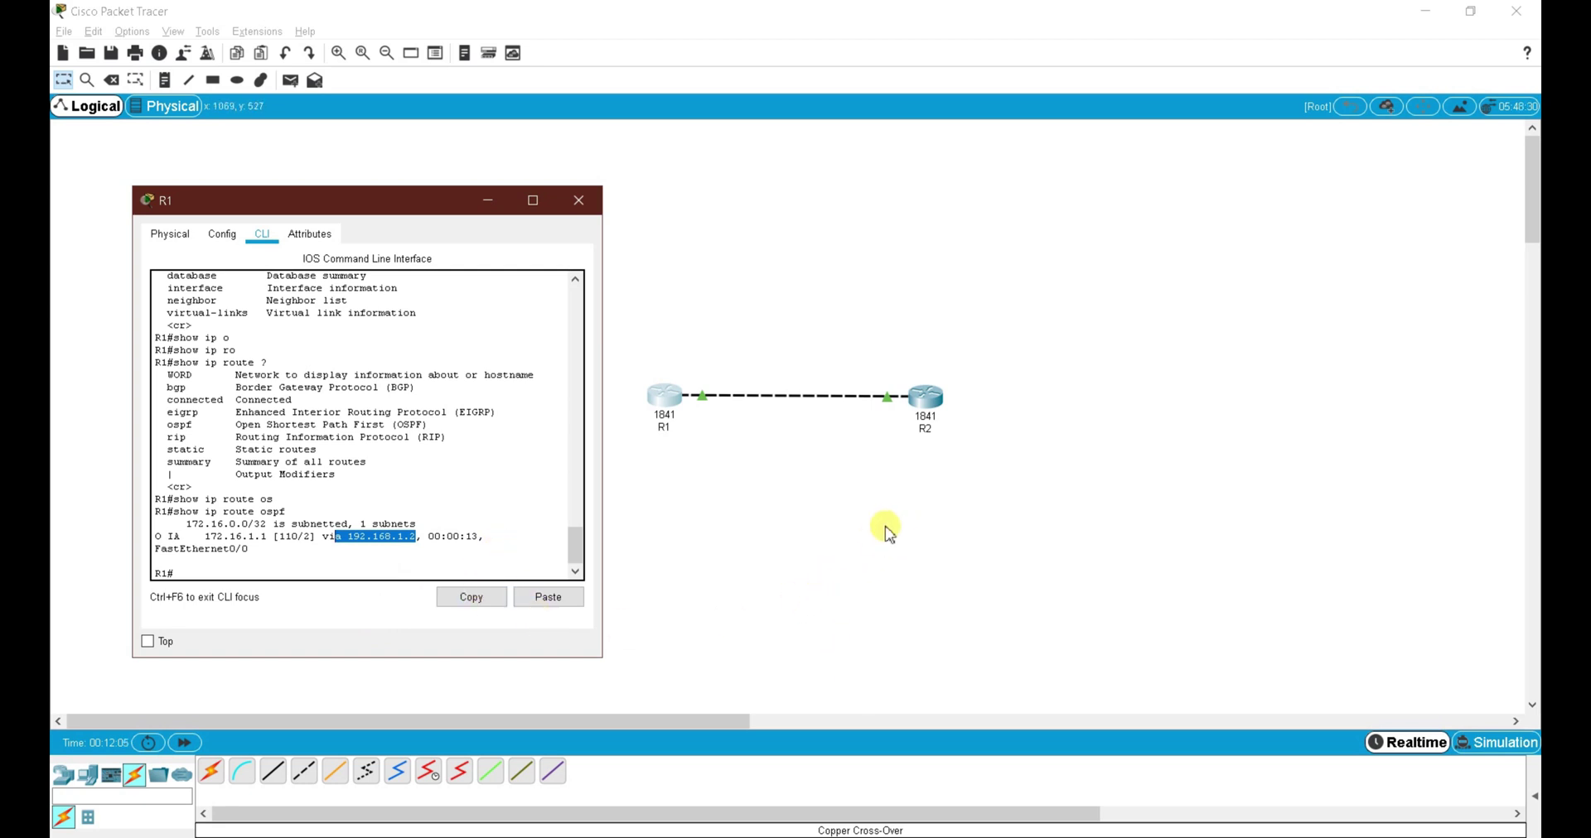
- Switch to R2's command line and leave configuration mode with the end command
{"action": "left_click", "coordinate": [925, 397]}
{"action": "type", "text": "ed"}
{"action": "key", "text": "Return"}
{"action": "type", "text": "end"}
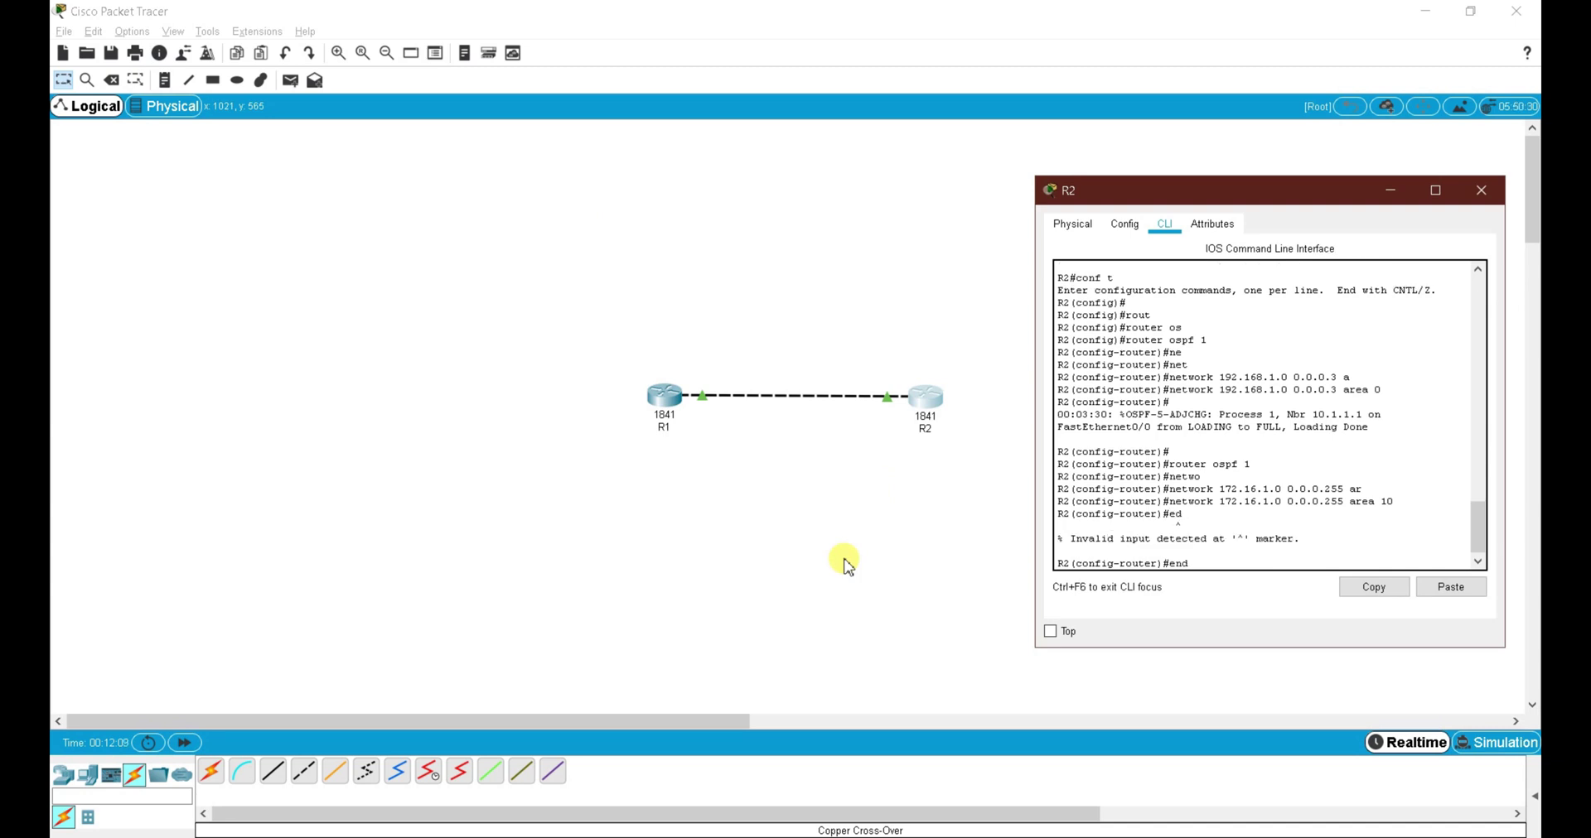
{"action": "key", "text": "Return"}
- Display R2's OSPF routes with show ip route ospf and highlight the next hop
{"action": "type", "text": "sho"}
{"action": "key", "text": "Tab"}
{"action": "type", "text": "ip"}
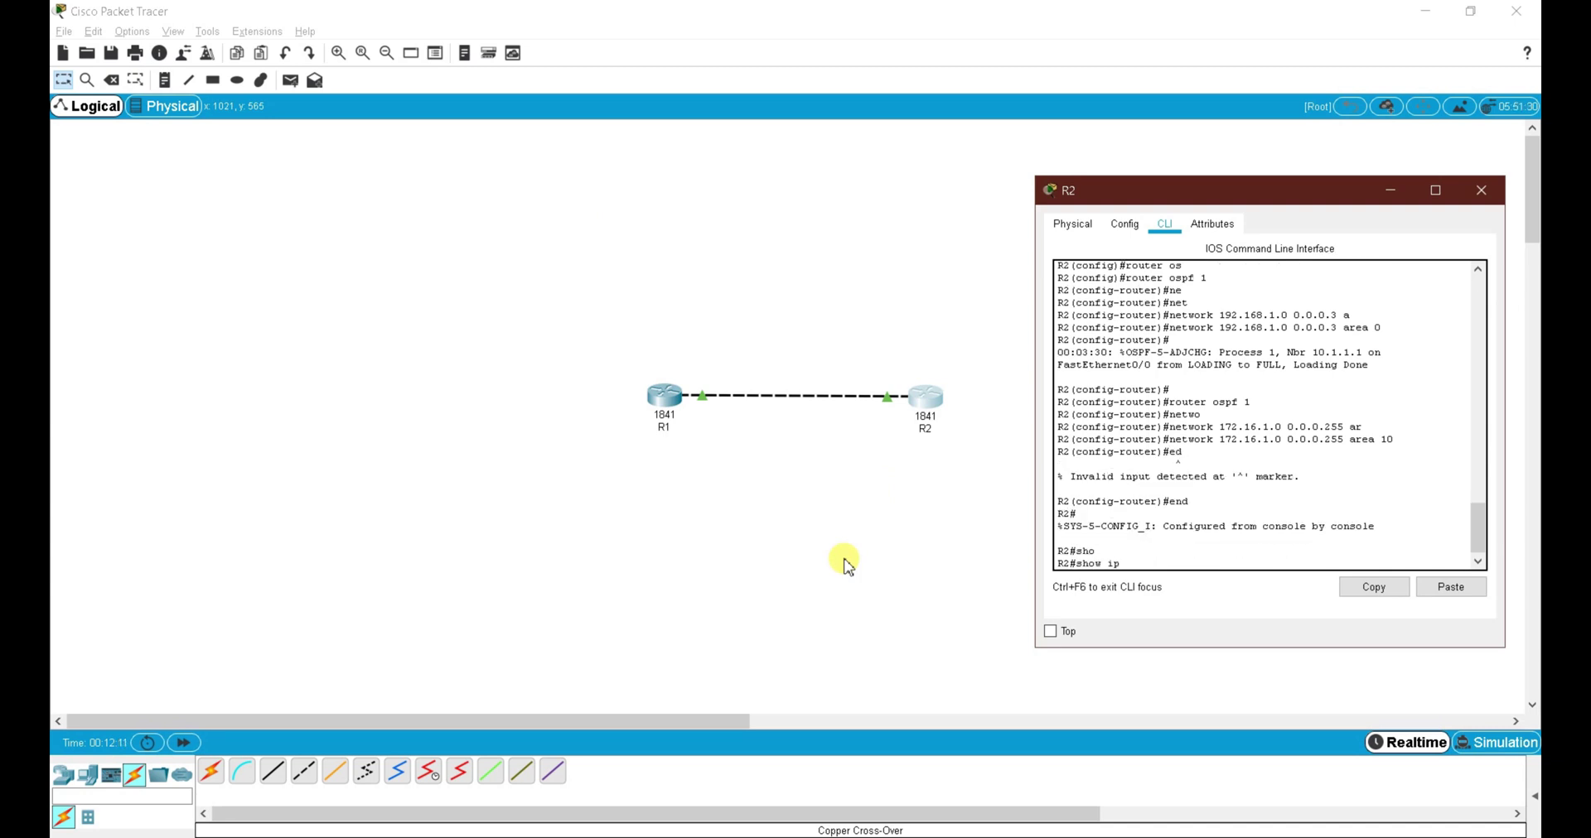
{"action": "type", "text": " ro"}
{"action": "key", "text": "Tab"}
{"action": "type", "text": "os"}
{"action": "key", "text": "Tab"}
{"action": "key", "text": "Return"}
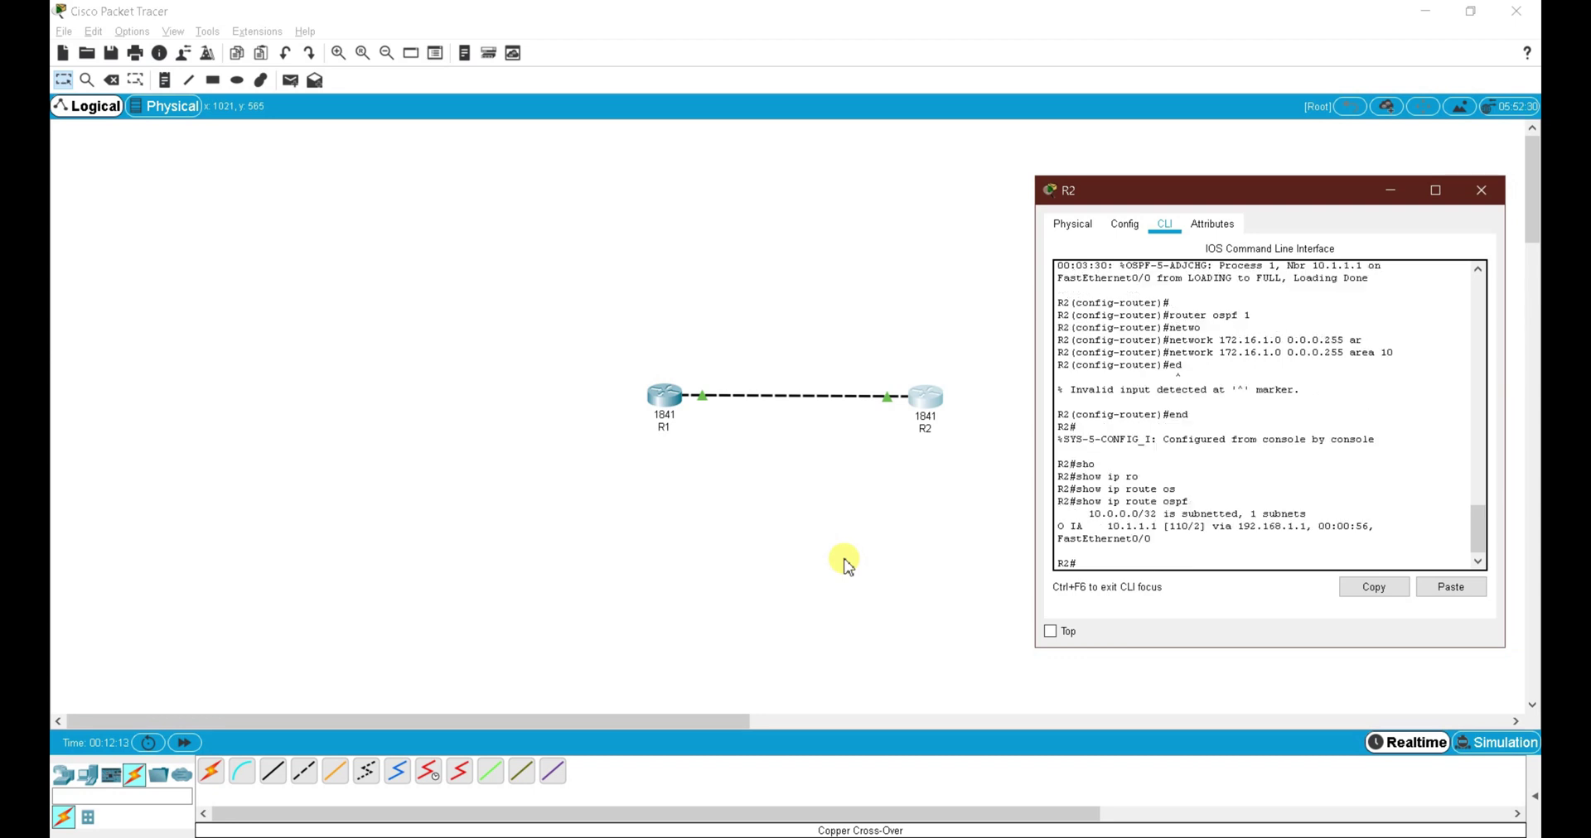
{"action": "left_click_drag", "start_coordinate": [1238, 526], "coordinate": [1299, 527]}
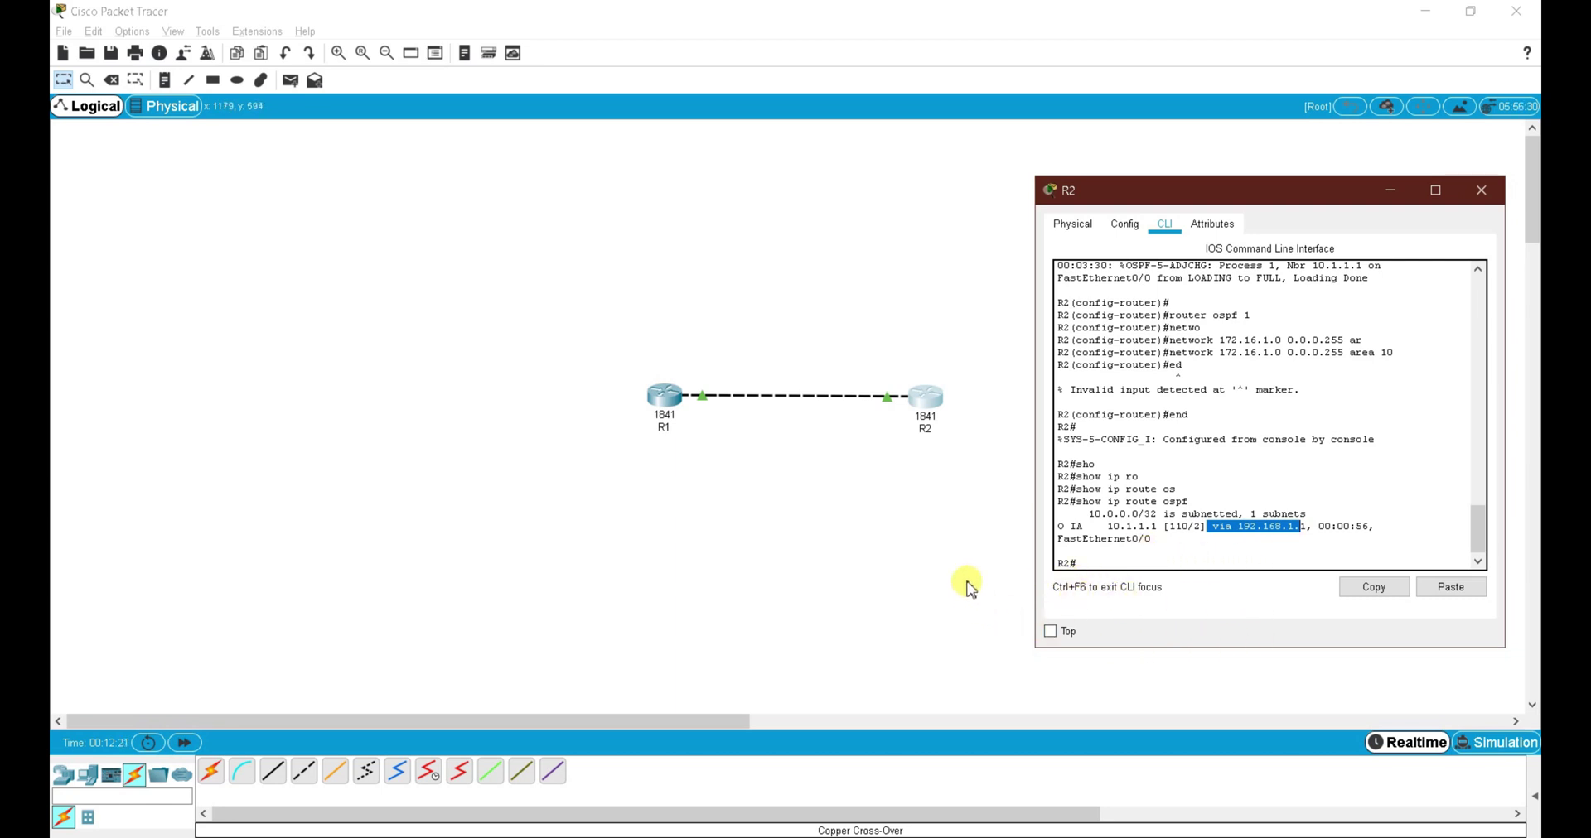
- Return to R1's command line, list the show ip ospf options and display the link-state database with show ip ospf database
{"action": "left_click", "coordinate": [661, 396]}
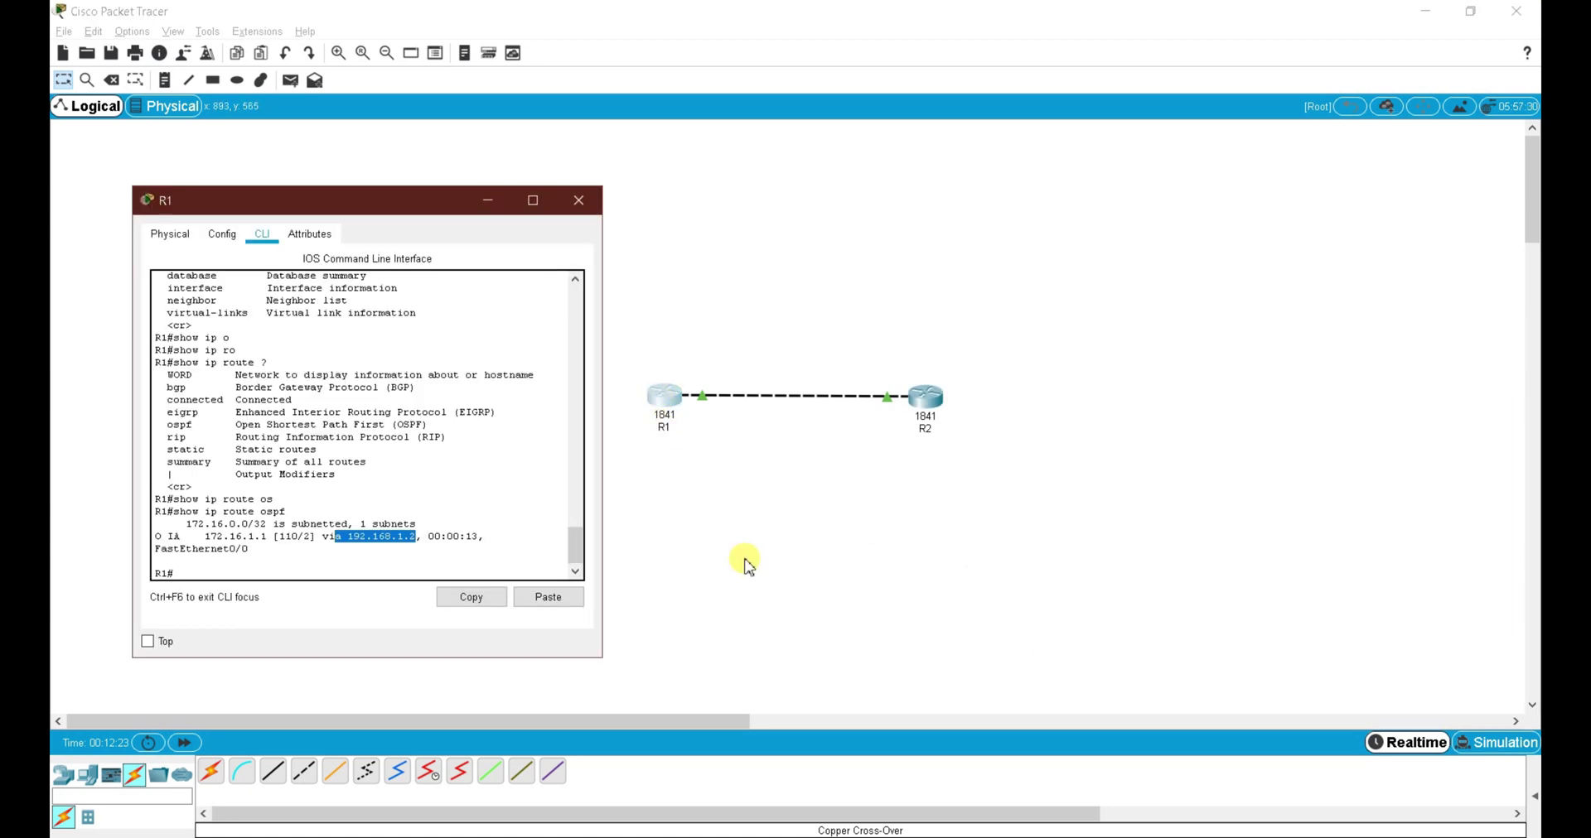
{"action": "key", "text": "Return"}
{"action": "type", "text": "show"}
{"action": "key", "text": "Tab"}
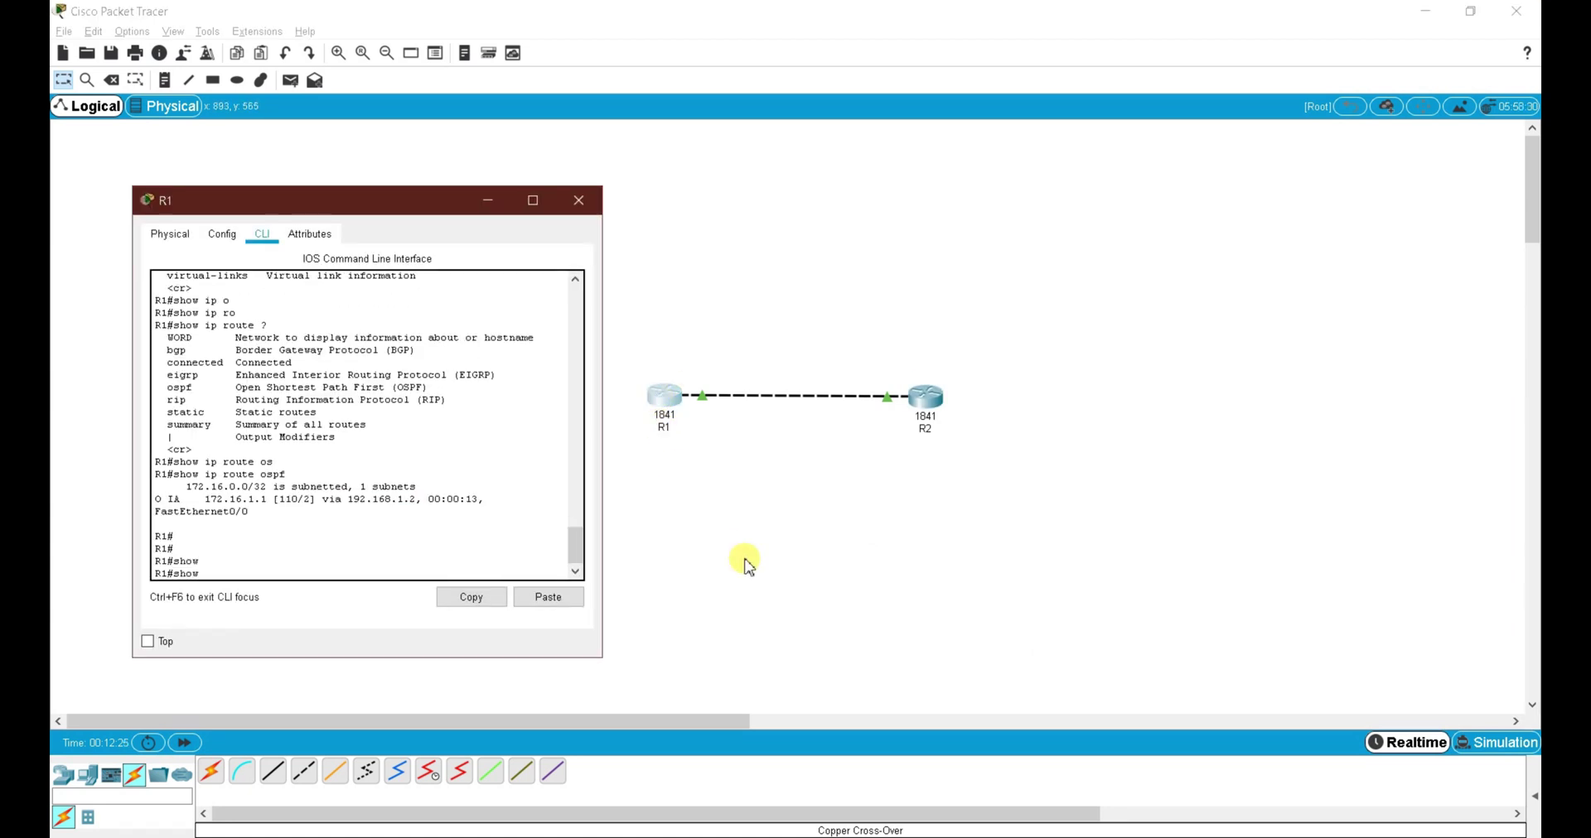
{"action": "type", "text": "ip os"}
{"action": "key", "text": "Tab"}
{"action": "type", "text": "?"}
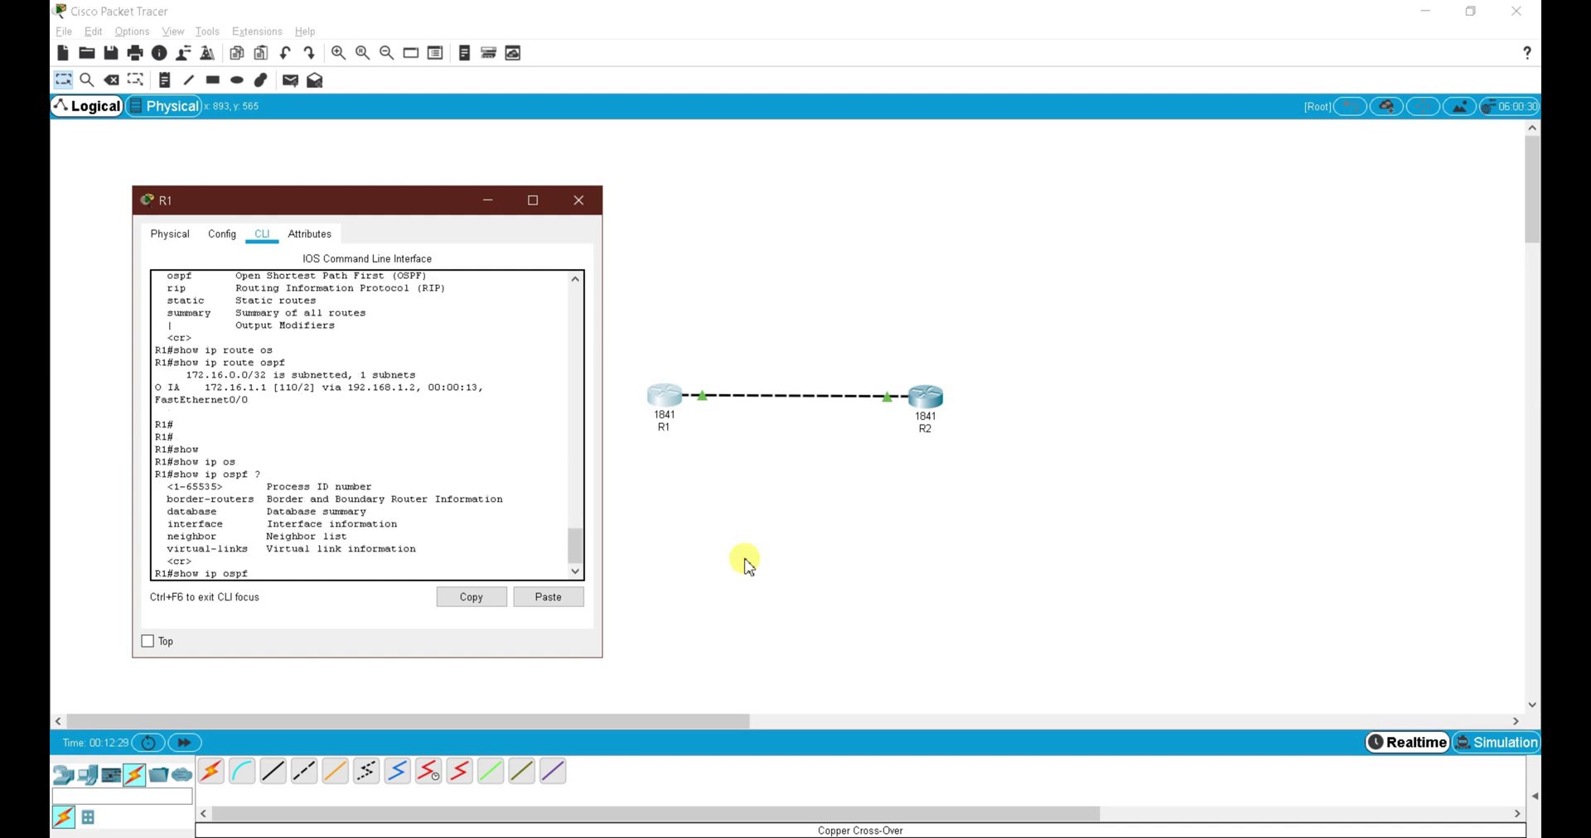
{"action": "type", "text": "d"}
{"action": "key", "text": "Tab"}
{"action": "key", "text": "Return"}
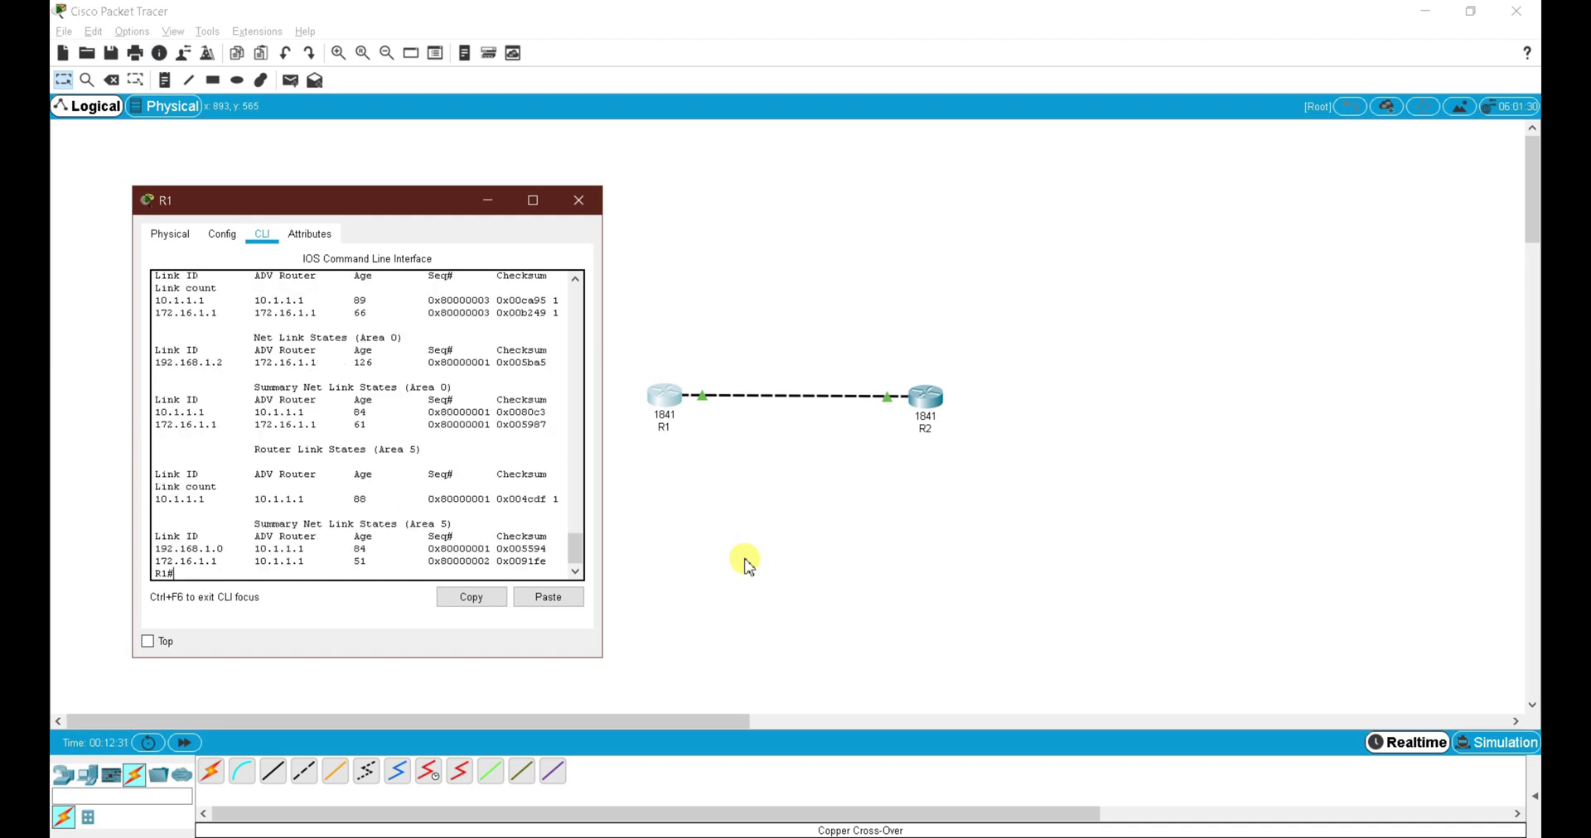
- Enlarge R1's window, move it higher, and examine the router, network and summary link states for areas 0 and 5
{"action": "scroll", "coordinate": [575, 546], "scroll_direction": "up", "scroll_amount": 7}
{"action": "scroll", "coordinate": [575, 543], "scroll_direction": "down", "scroll_amount": 6}
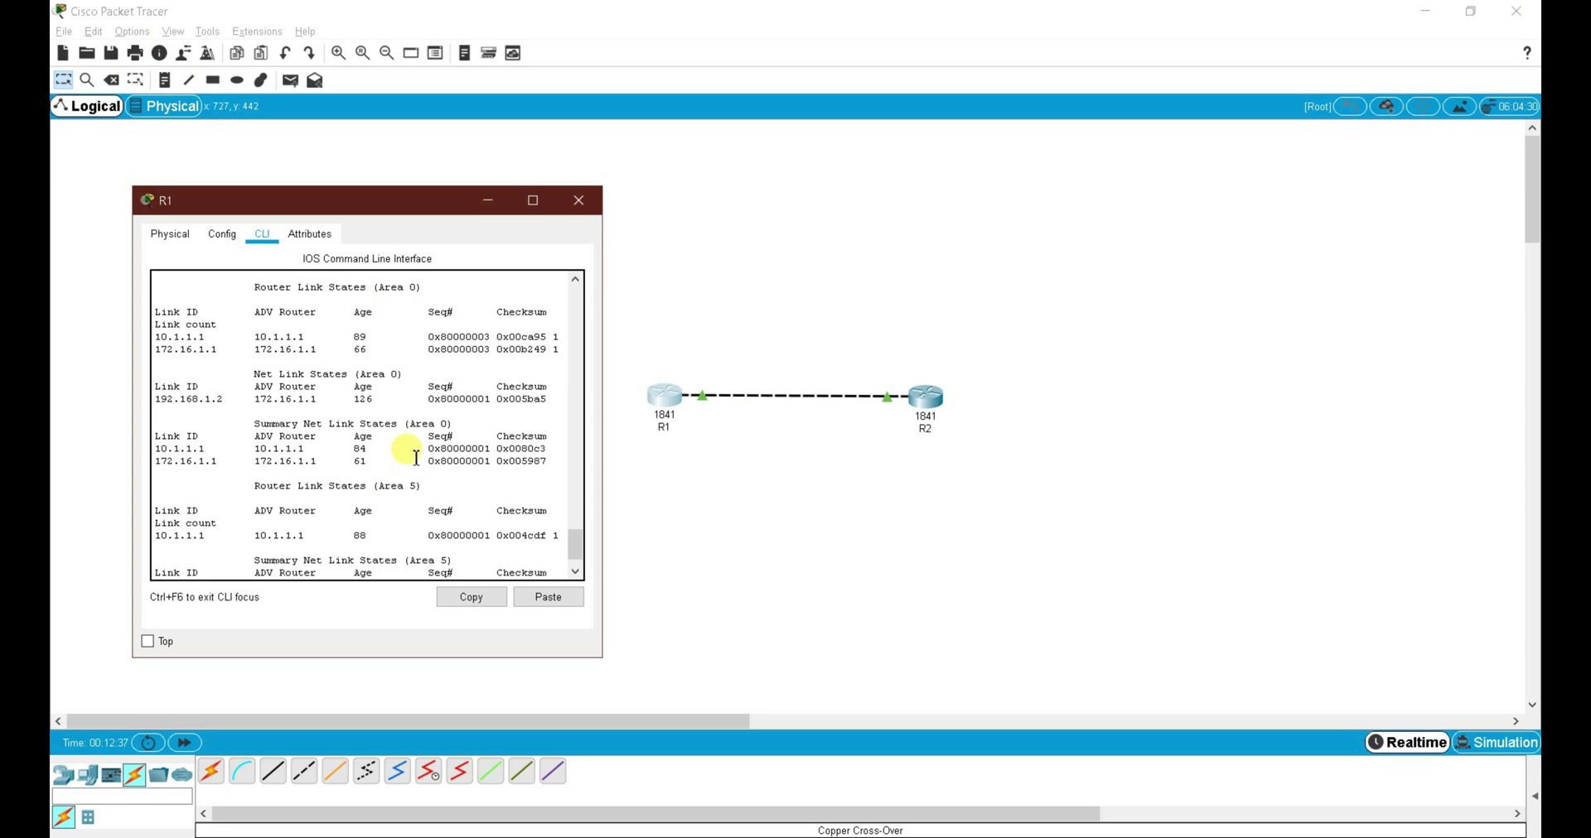
{"action": "scroll", "coordinate": [418, 464], "scroll_direction": "down", "scroll_amount": 5}
{"action": "scroll", "coordinate": [430, 479], "scroll_direction": "up", "scroll_amount": 5}
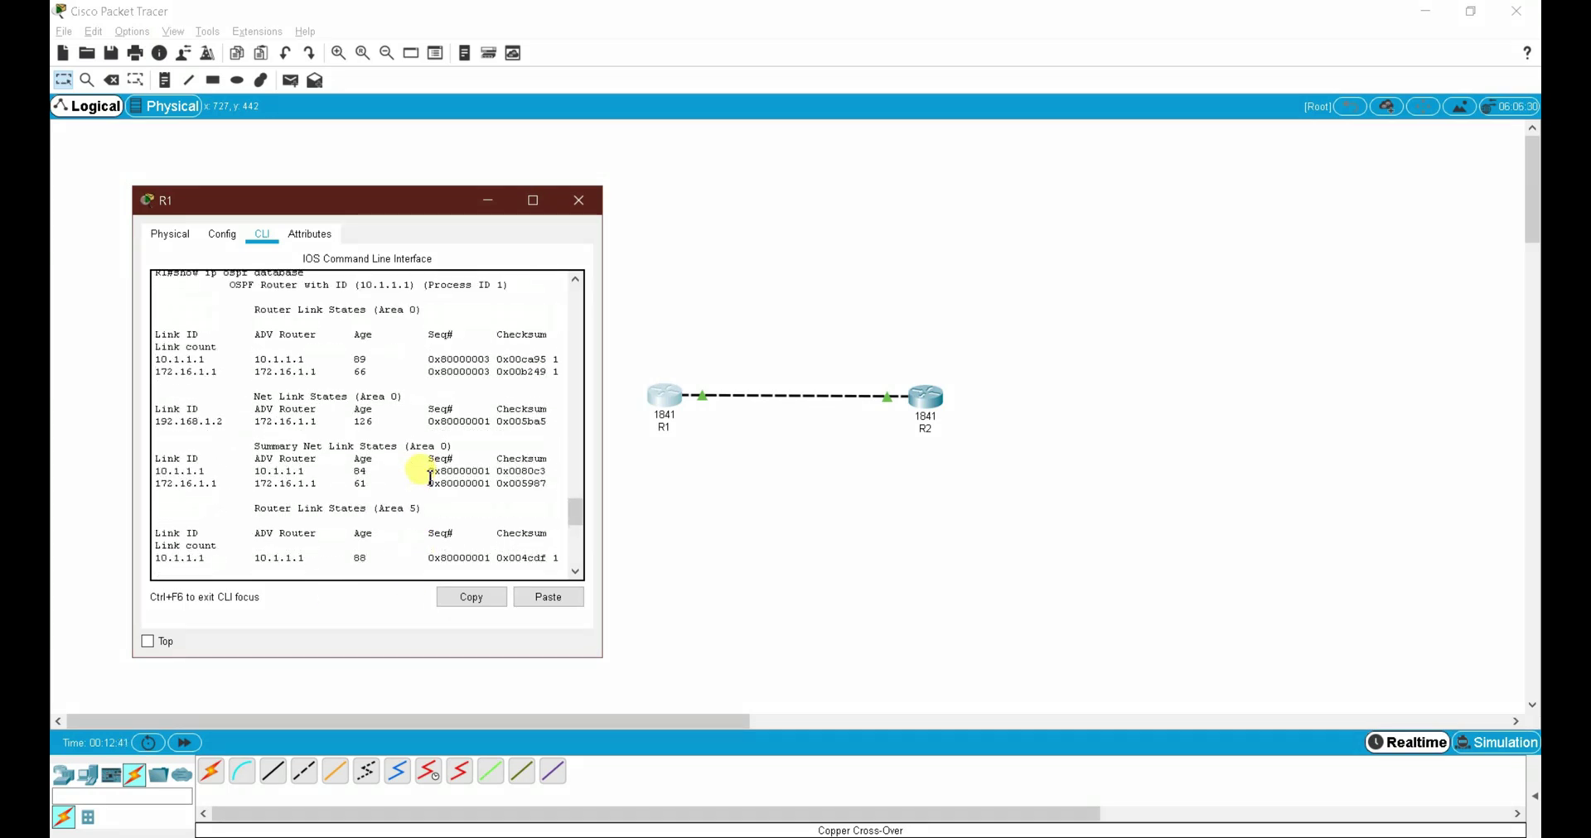
{"action": "left_click_drag", "start_coordinate": [601, 657], "coordinate": [714, 805]}
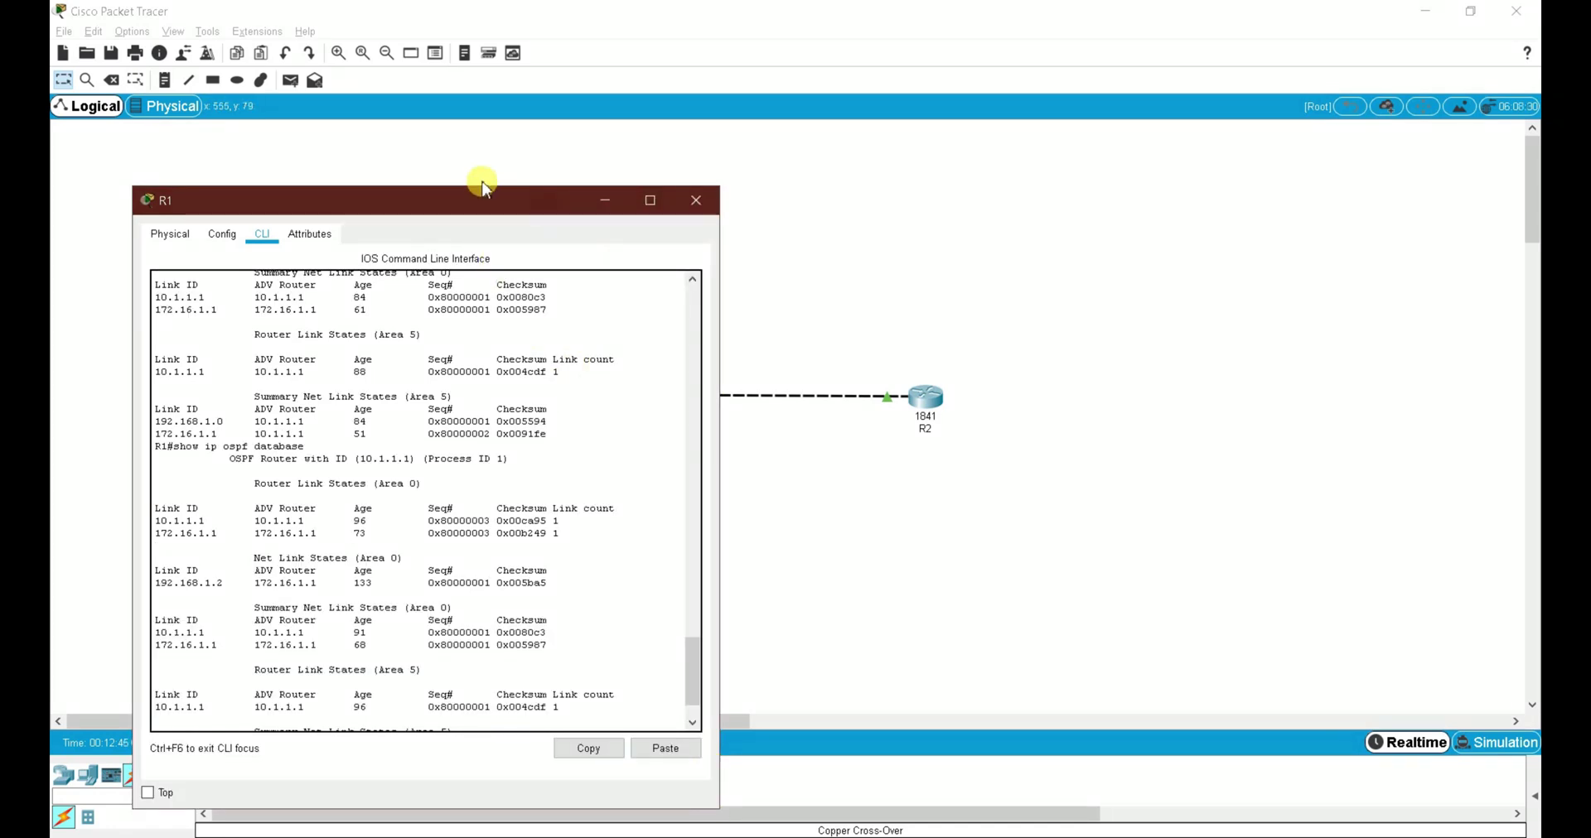
{"action": "left_click_drag", "start_coordinate": [484, 185], "coordinate": [486, 47]}
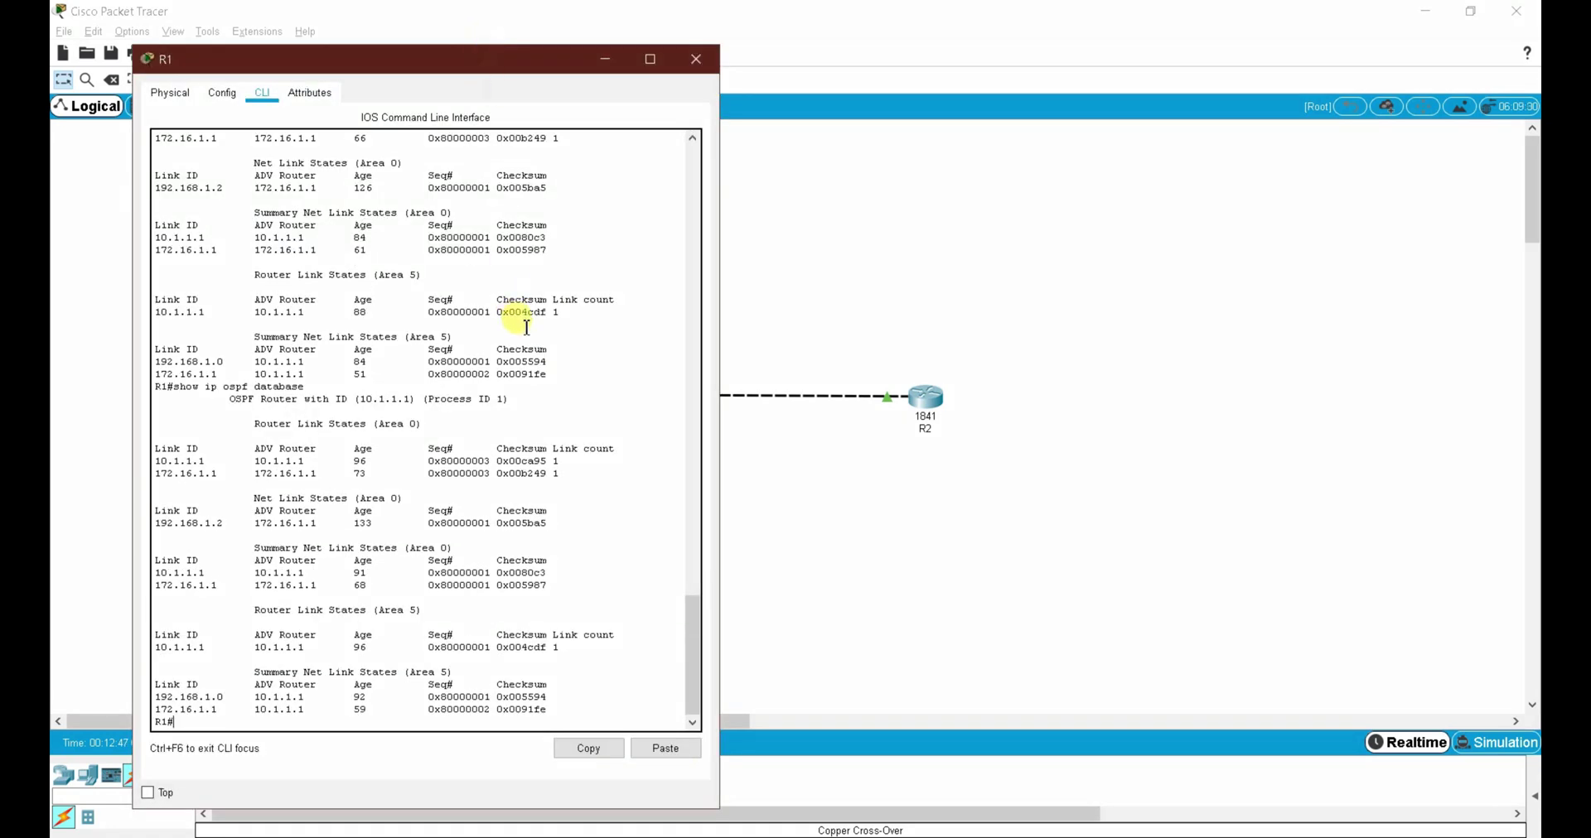
{"action": "scroll", "coordinate": [527, 328], "scroll_direction": "up", "scroll_amount": 5}
{"action": "scroll", "coordinate": [527, 330], "scroll_direction": "down", "scroll_amount": 1}
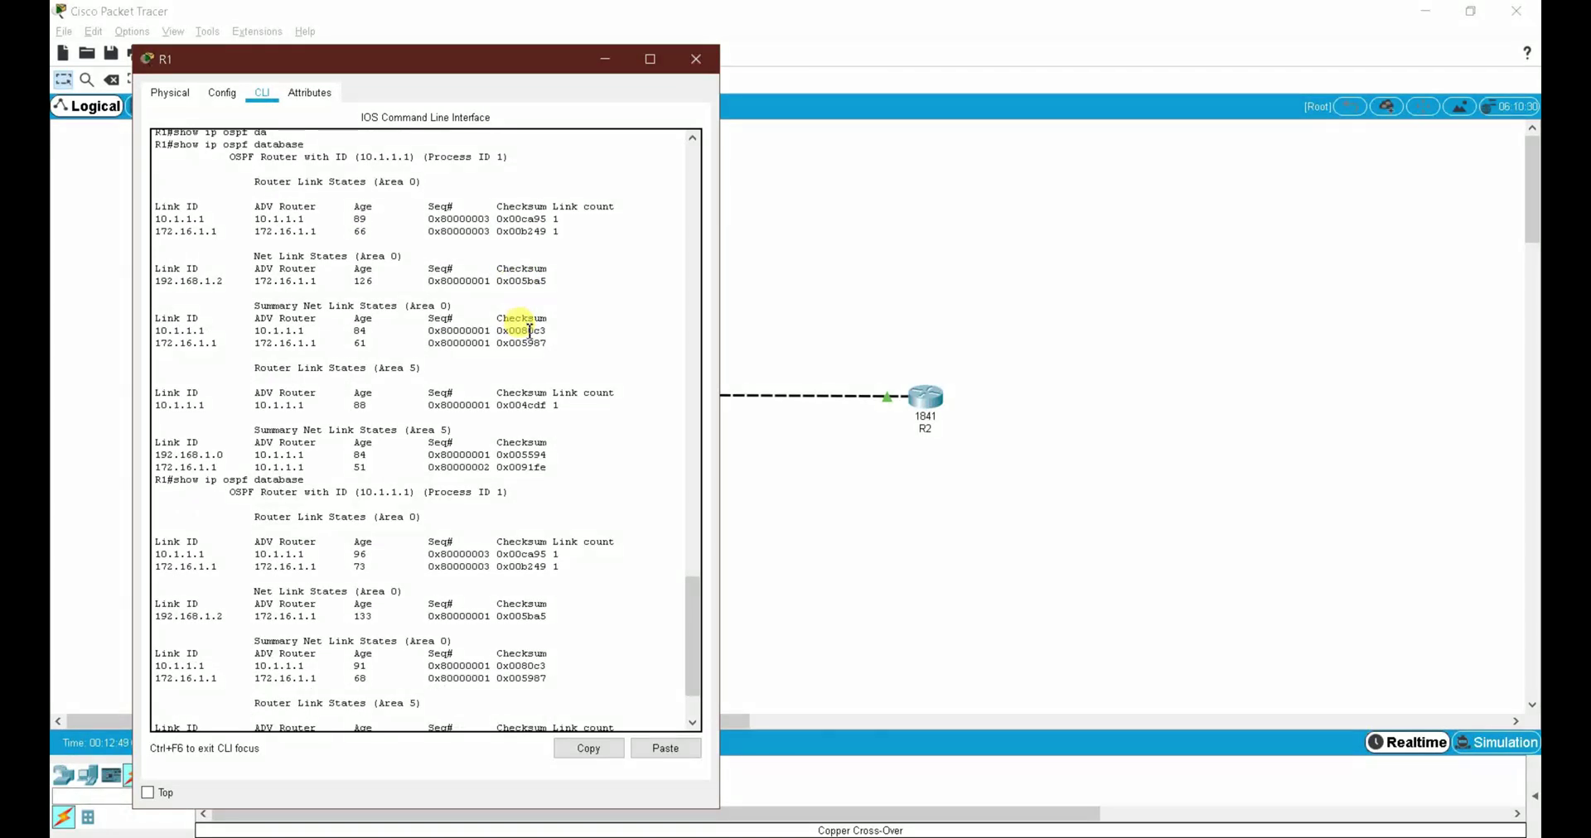
{"action": "scroll", "coordinate": [529, 331], "scroll_direction": "down", "scroll_amount": 2}
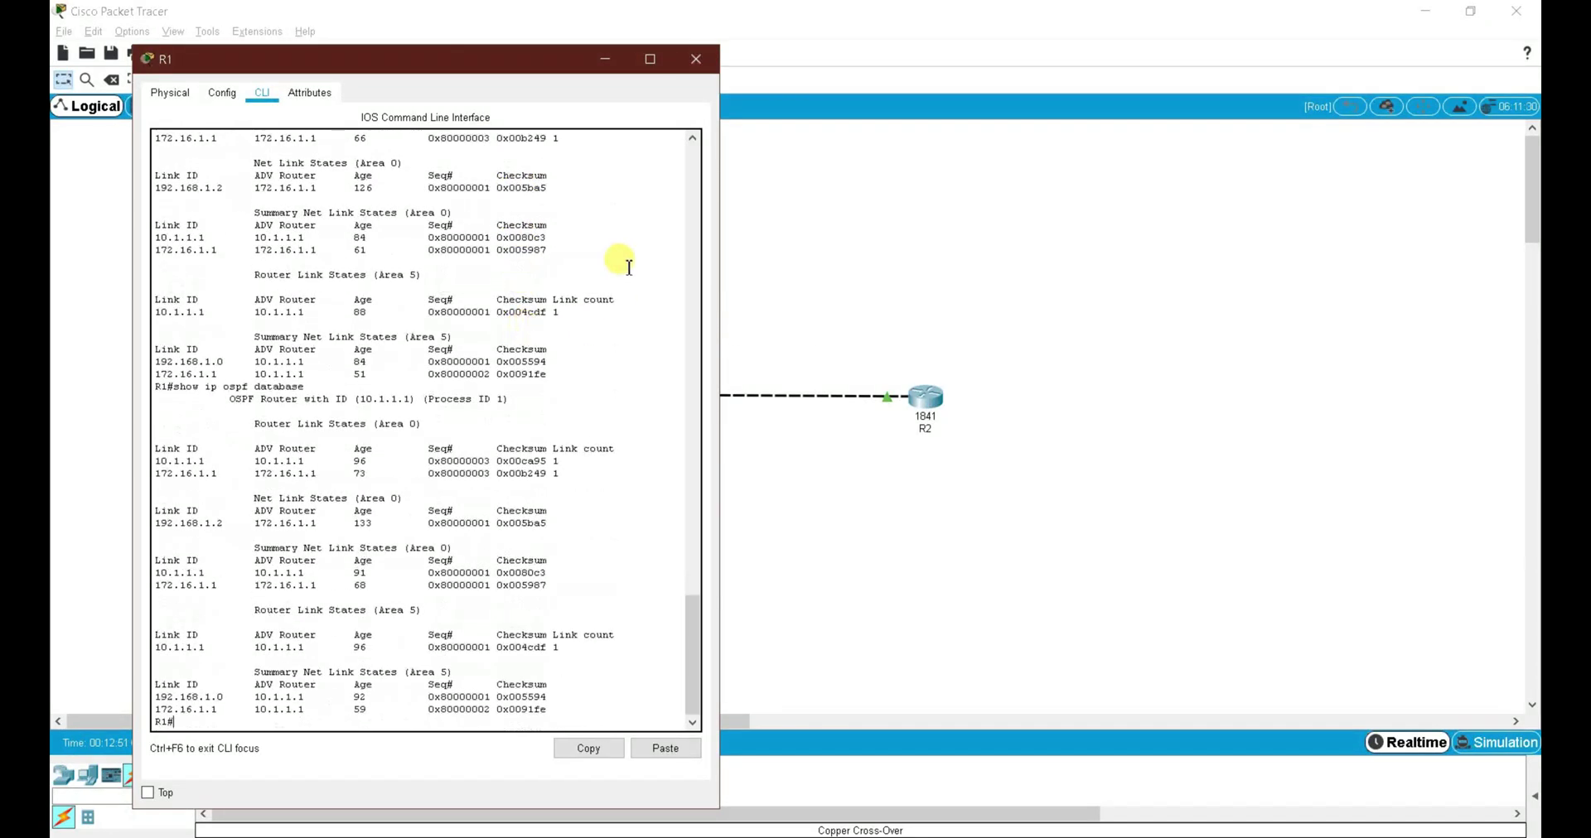